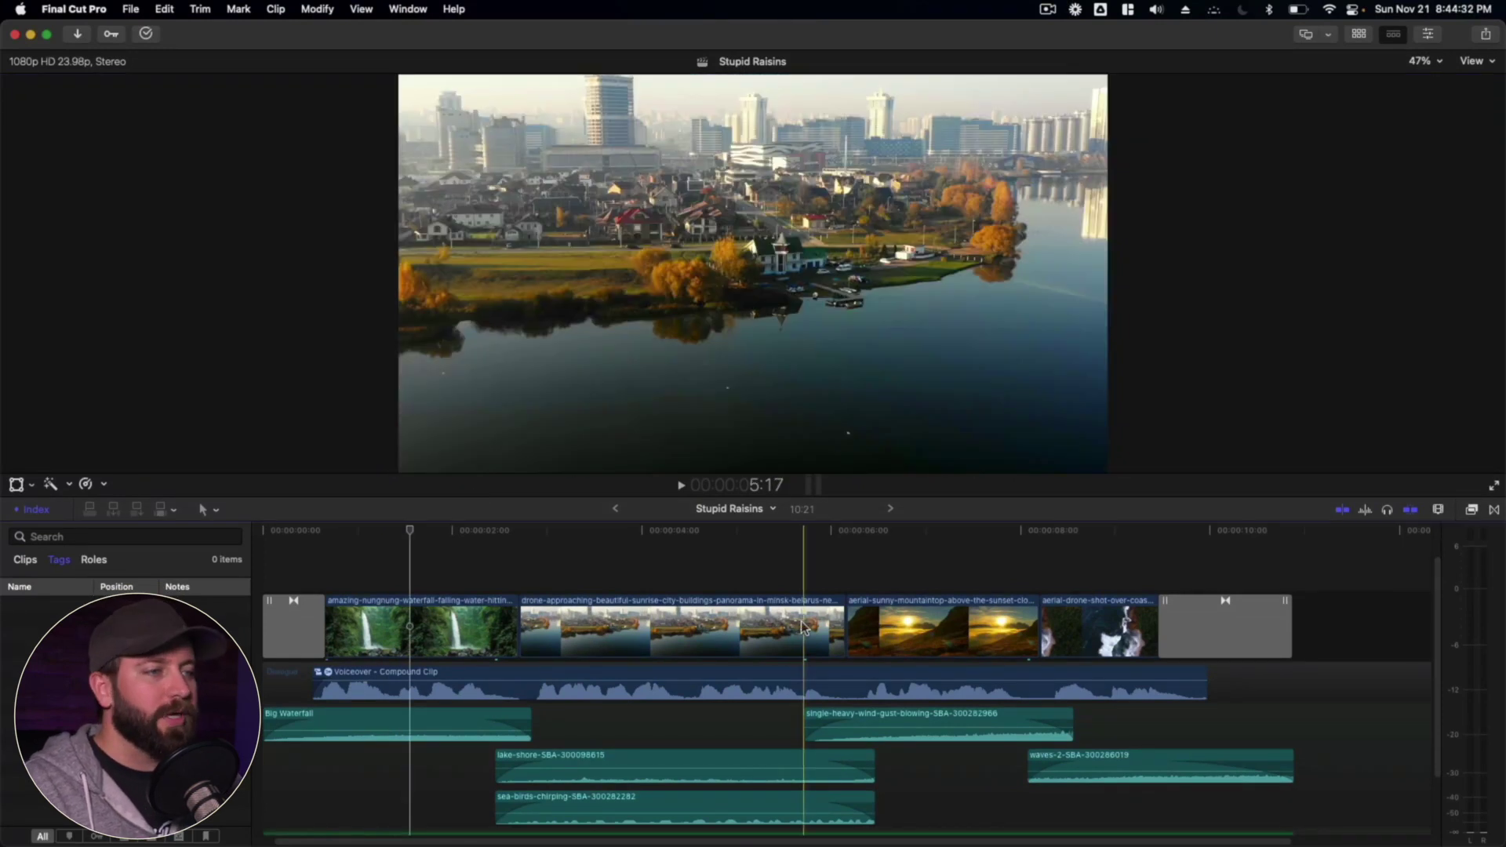
Open the DVD share settings for Stupid Raisins and review its title and description info.
{"action": "scroll", "coordinate": [535, 587], "scroll_direction": "down", "scroll_amount": 3}
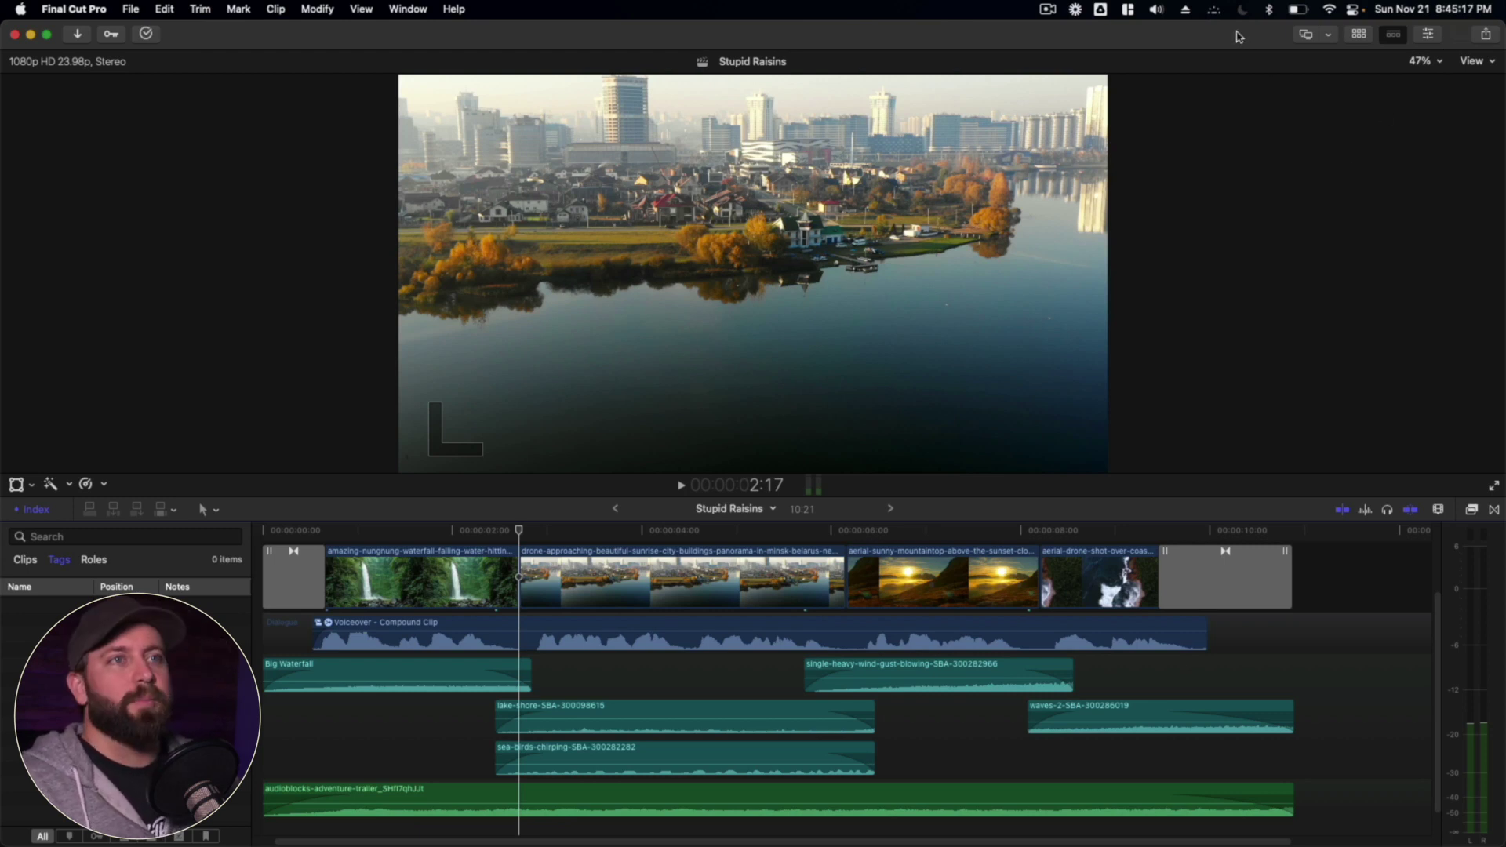
{"action": "left_click", "coordinate": [1478, 43]}
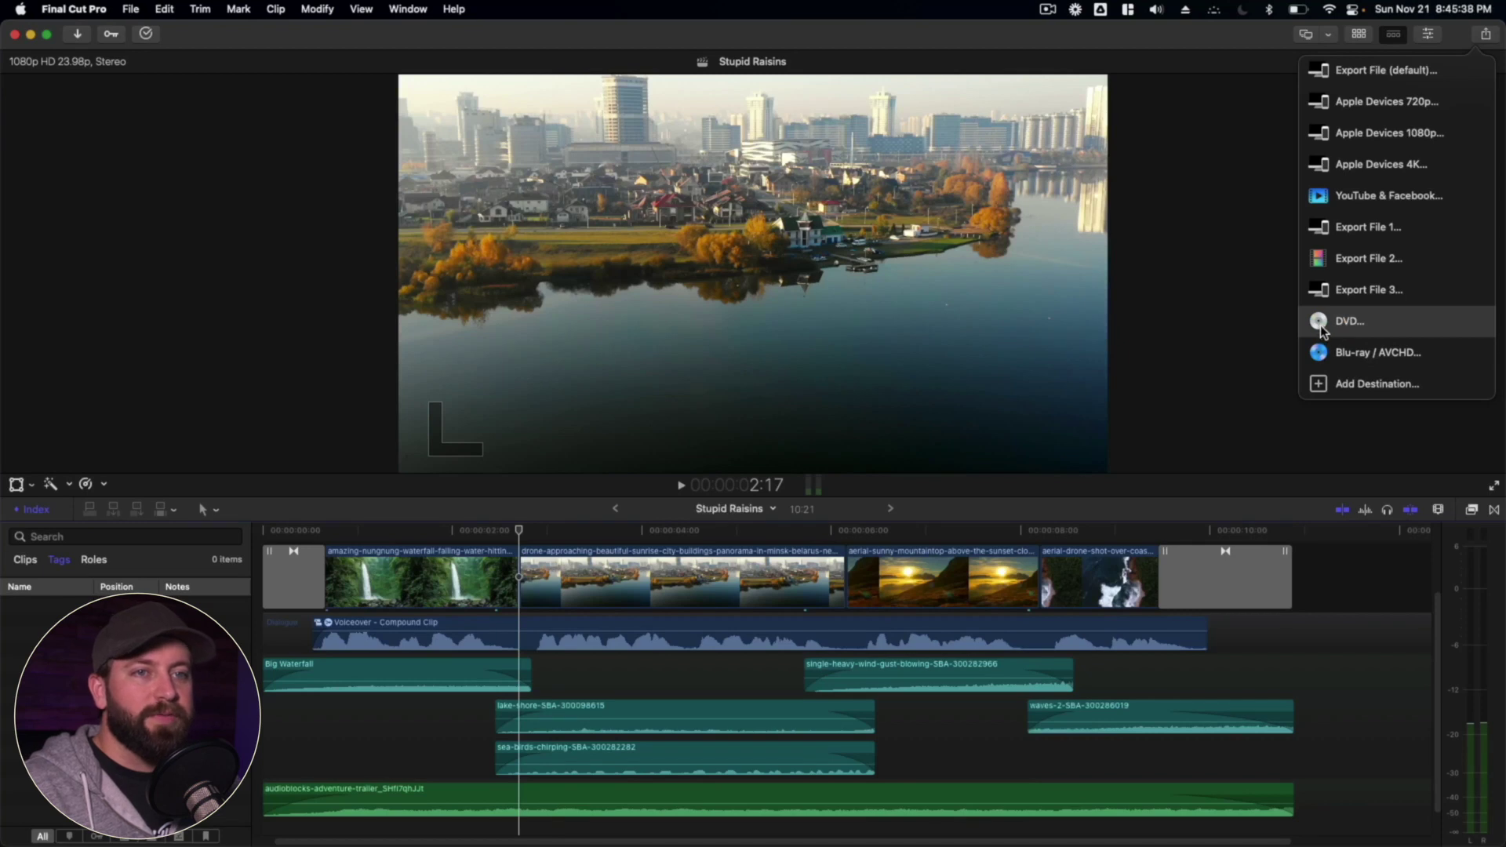
{"action": "left_click", "coordinate": [1323, 331]}
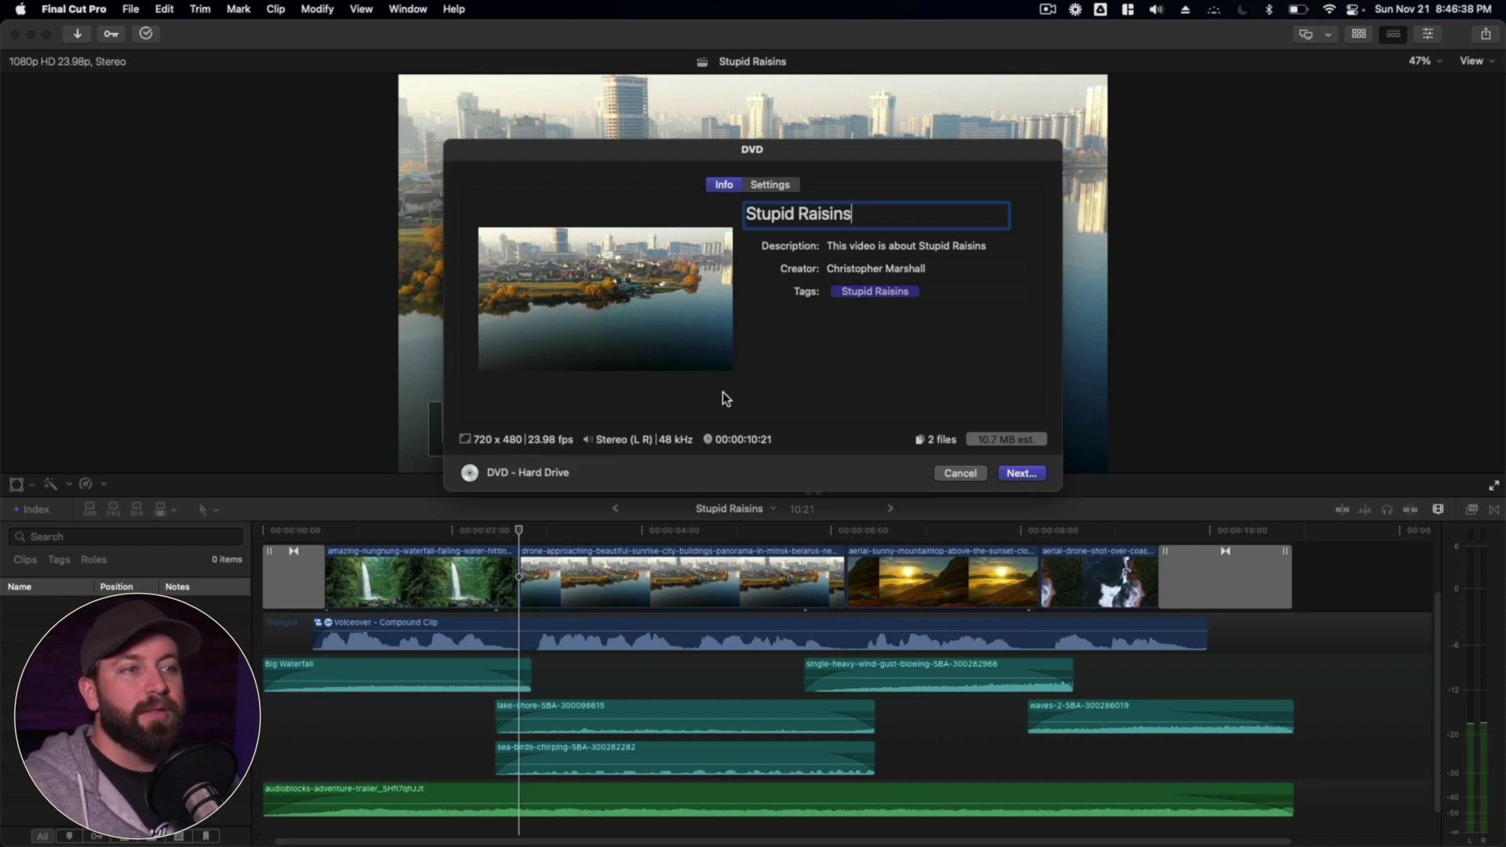
{"action": "left_click", "coordinate": [720, 186]}
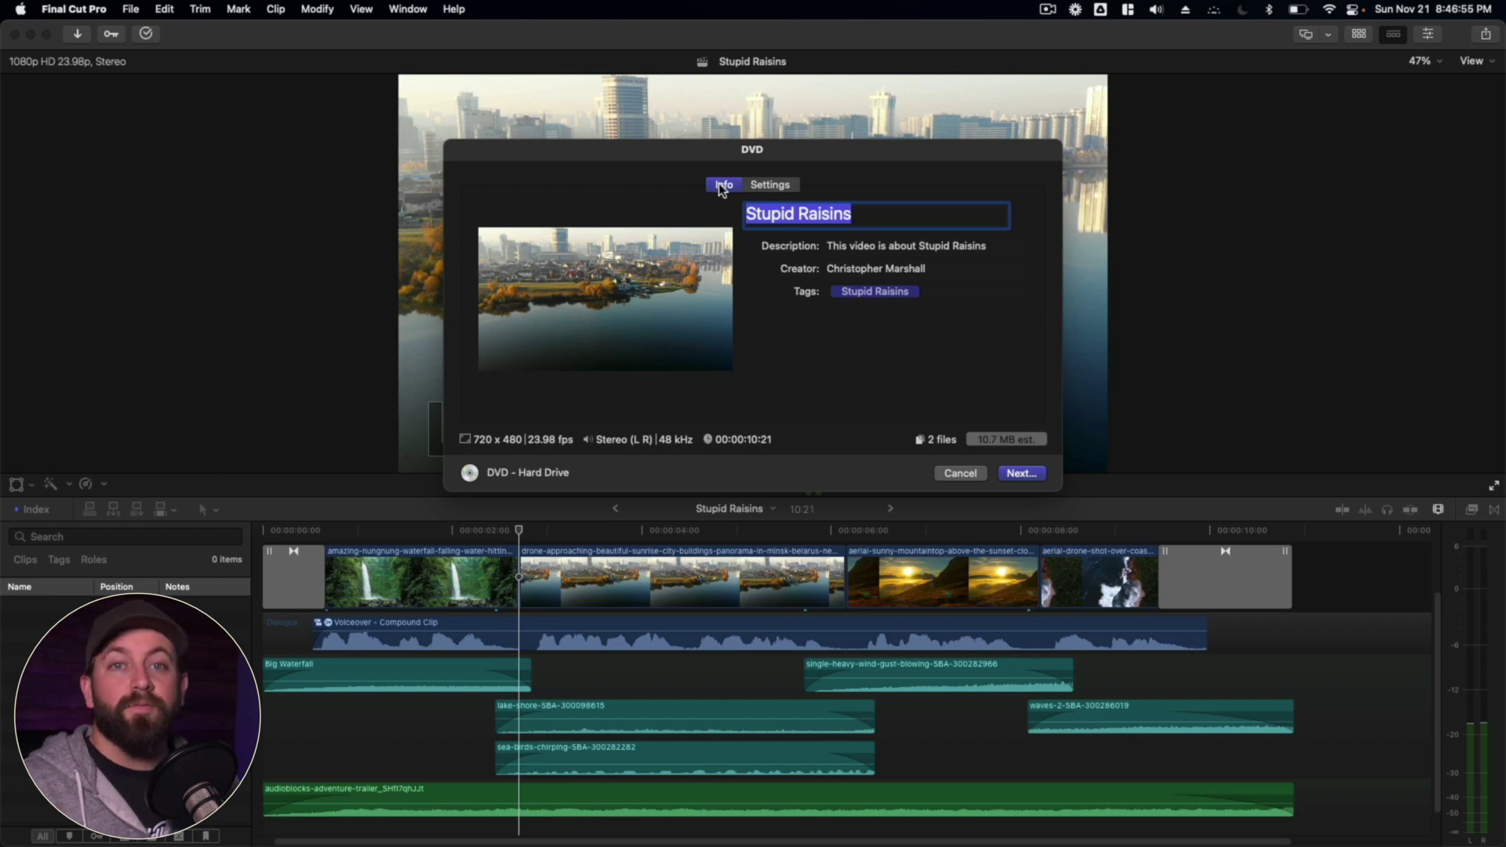
{"action": "left_click", "coordinate": [779, 188]}
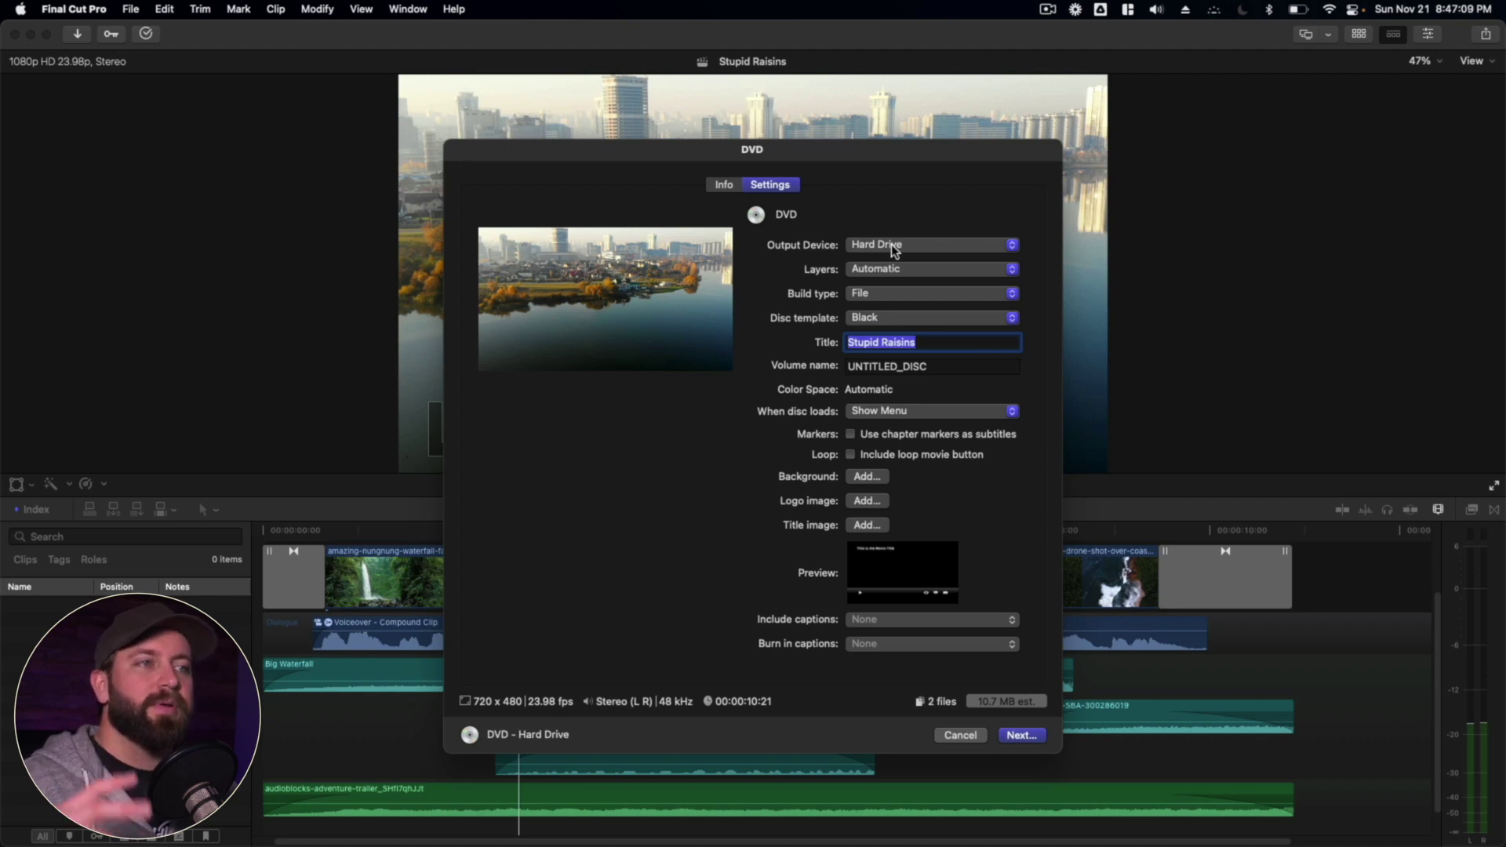
Set the DVD Output Device to Apple SuperDrive and check the disc layer options.
{"action": "left_click", "coordinate": [891, 244]}
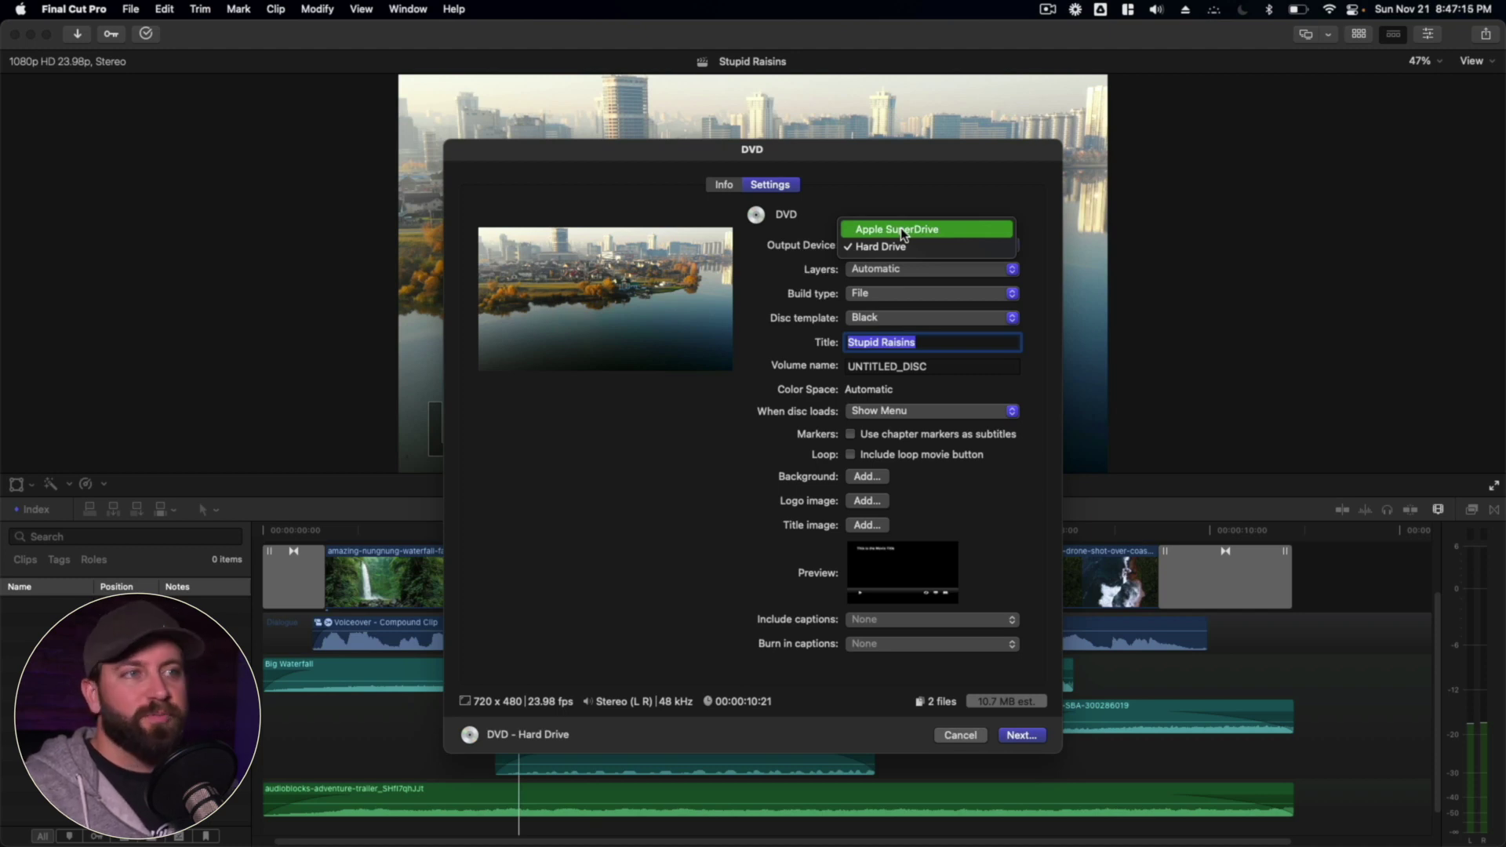
{"action": "left_click", "coordinate": [901, 230]}
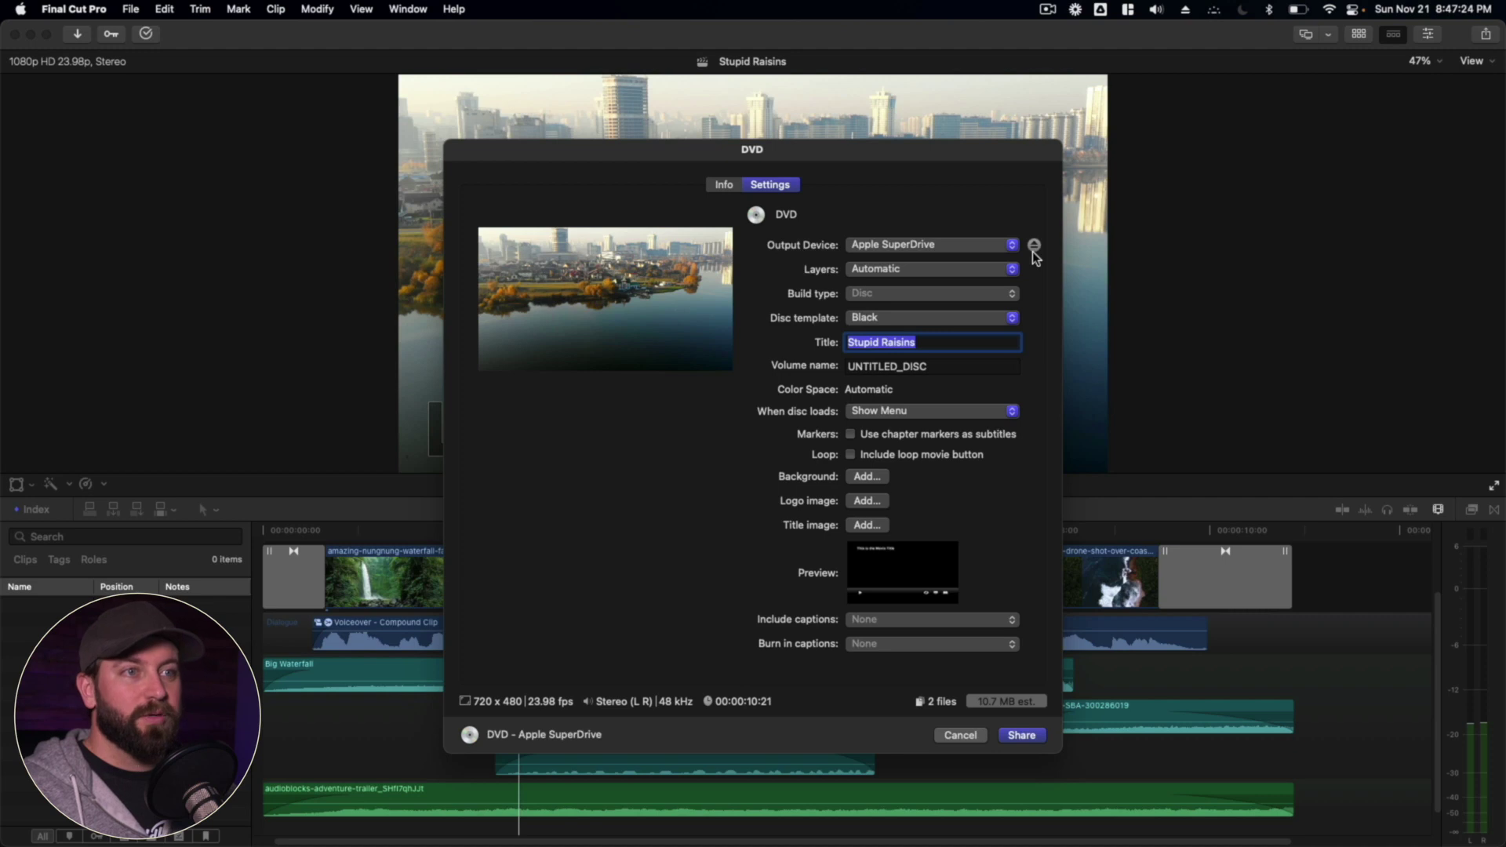
{"action": "left_click", "coordinate": [887, 268]}
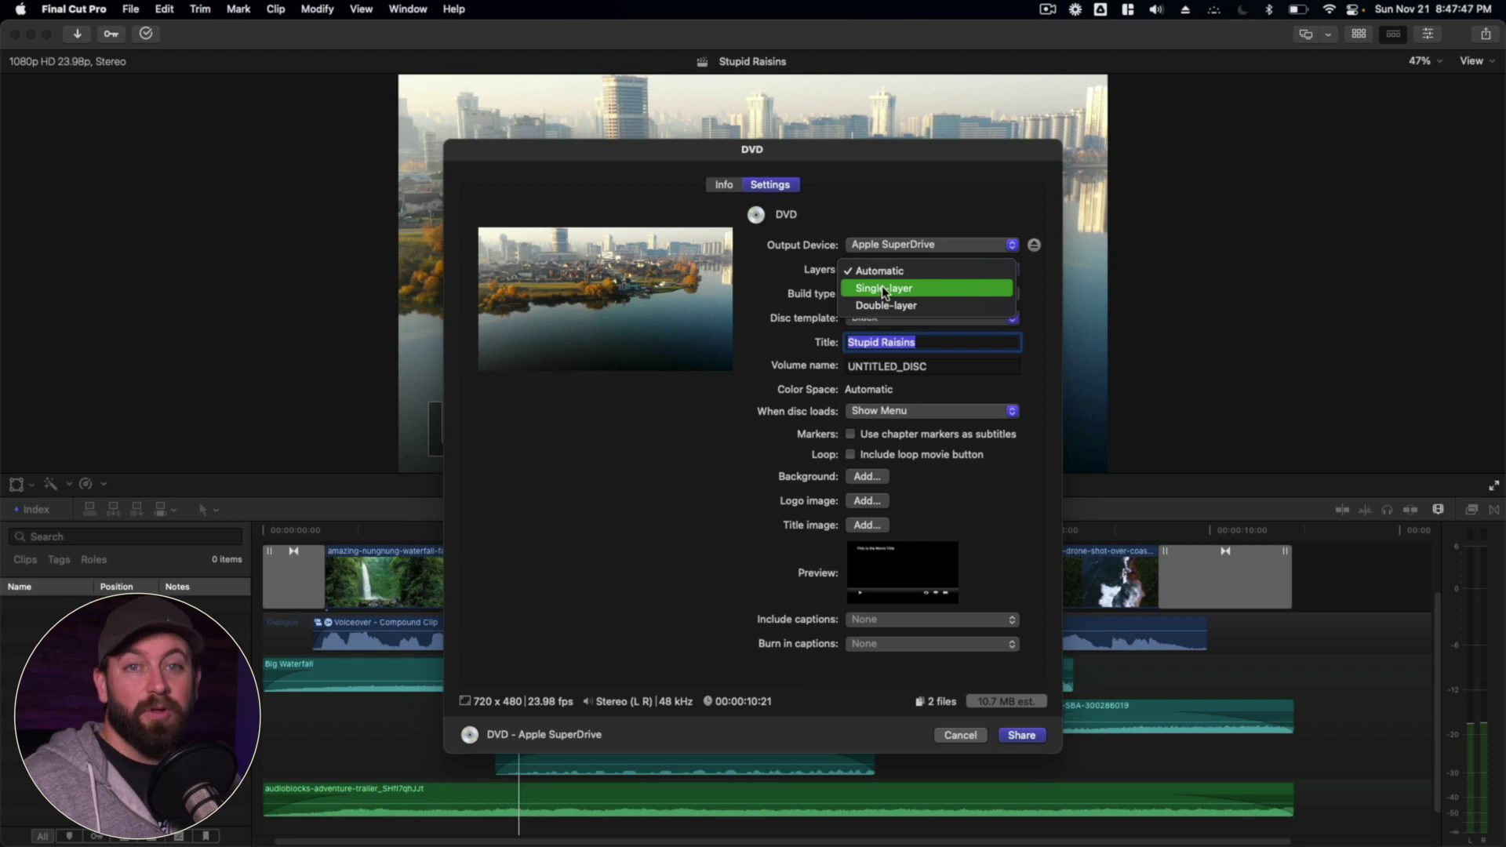
{"action": "left_click", "coordinate": [825, 281]}
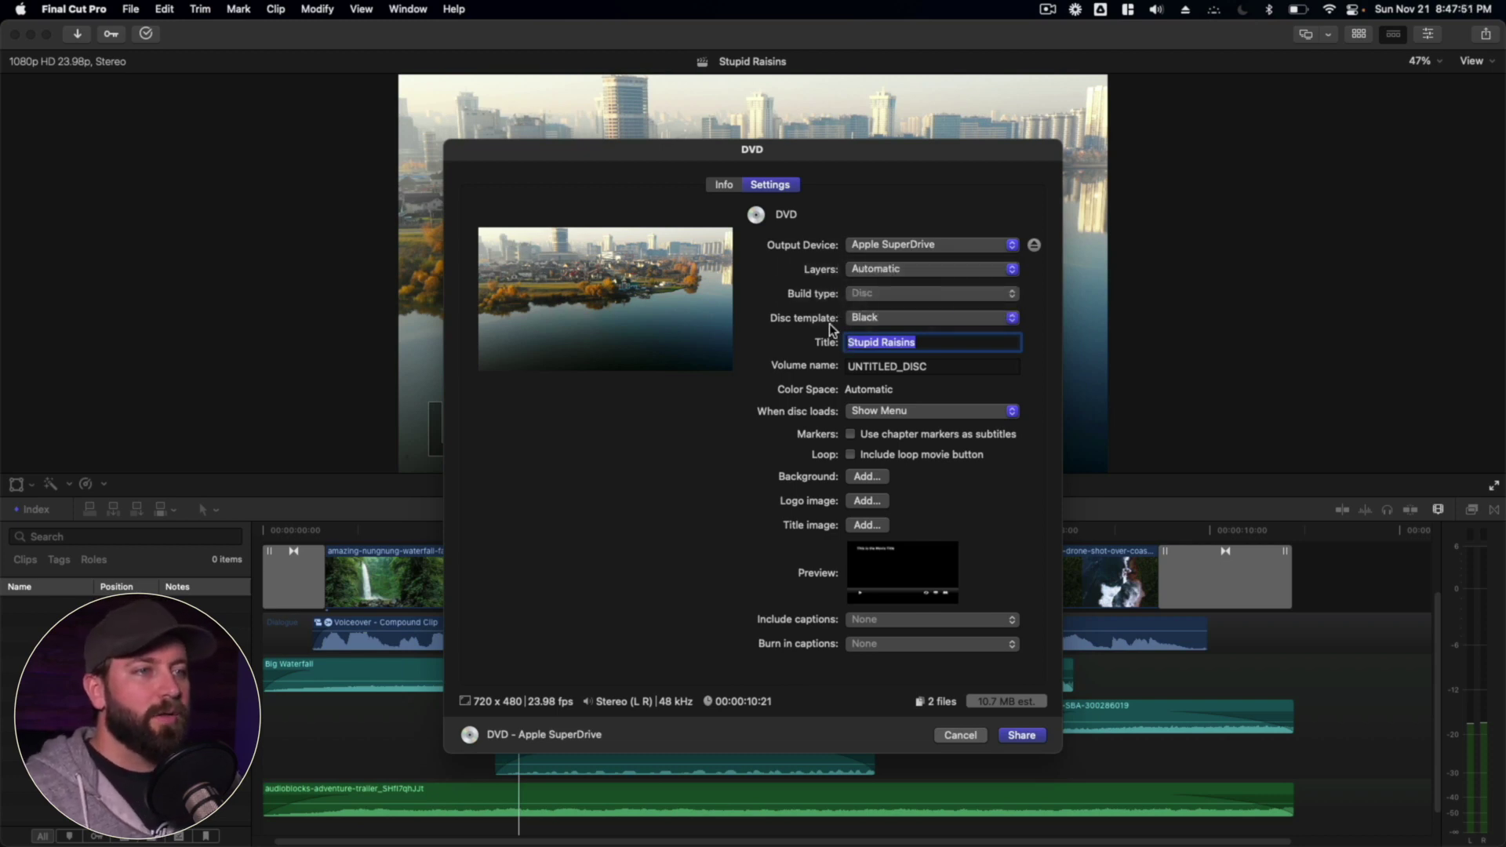
{"action": "left_click", "coordinate": [878, 318]}
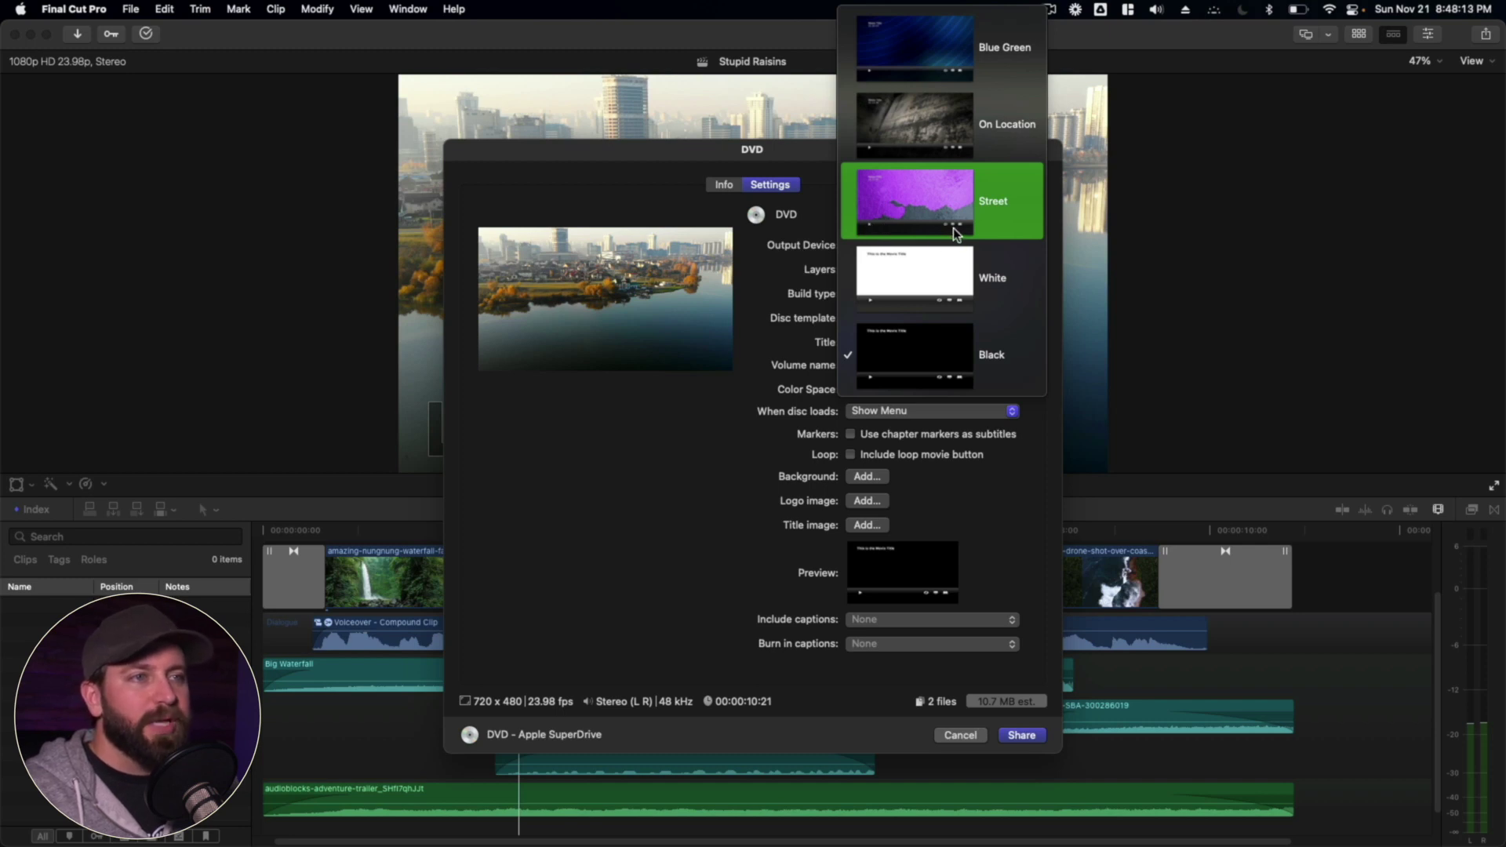
{"action": "left_click", "coordinate": [924, 370]}
{"action": "key", "text": "Tab"}
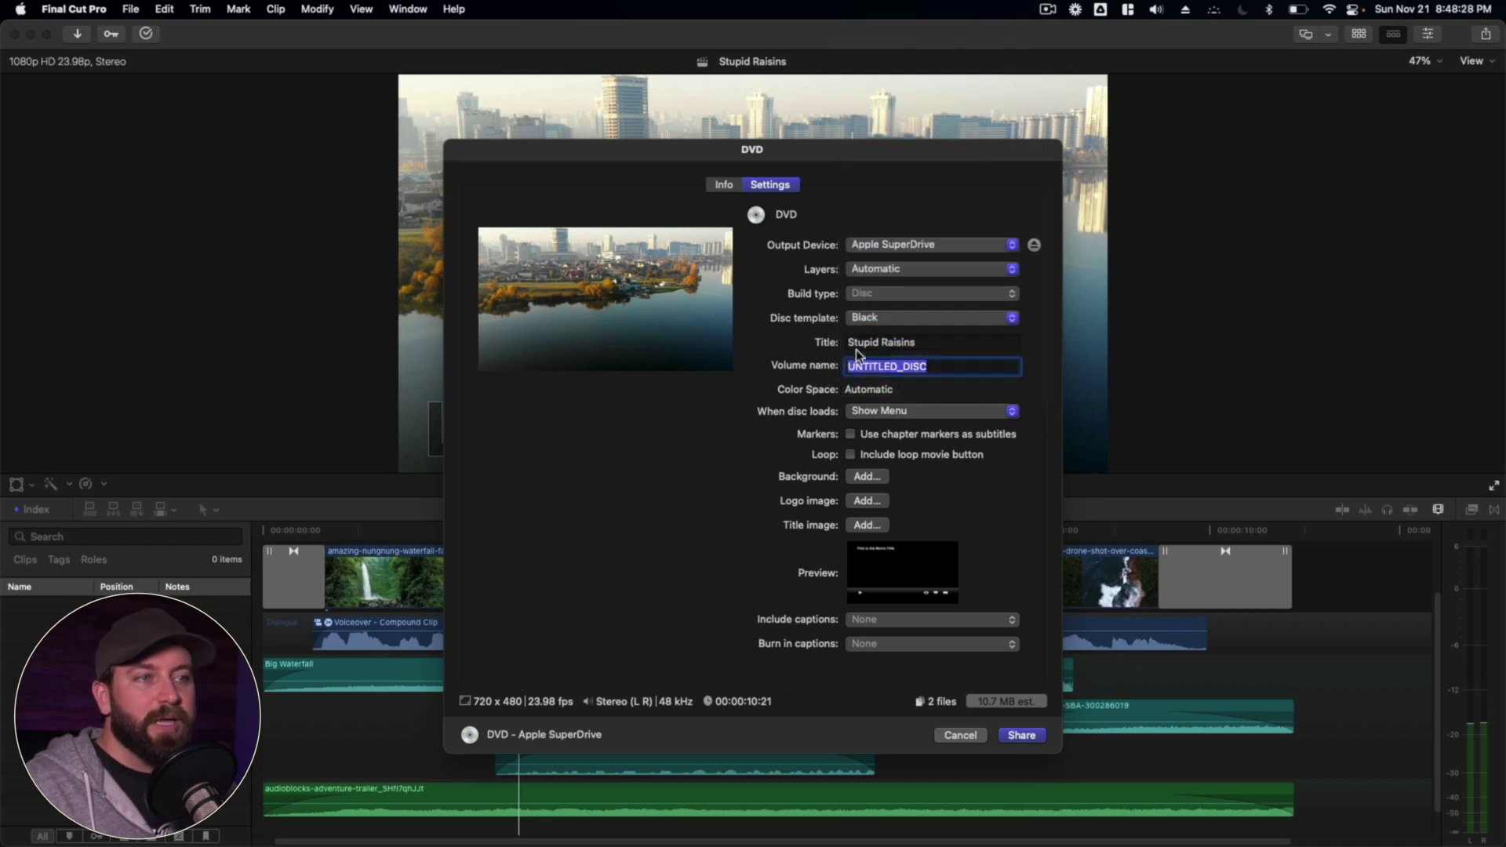
Change the disc volume name to STUPID_RAISINS and review the When disc loads options.
{"action": "key", "text": "shift+Tab"}
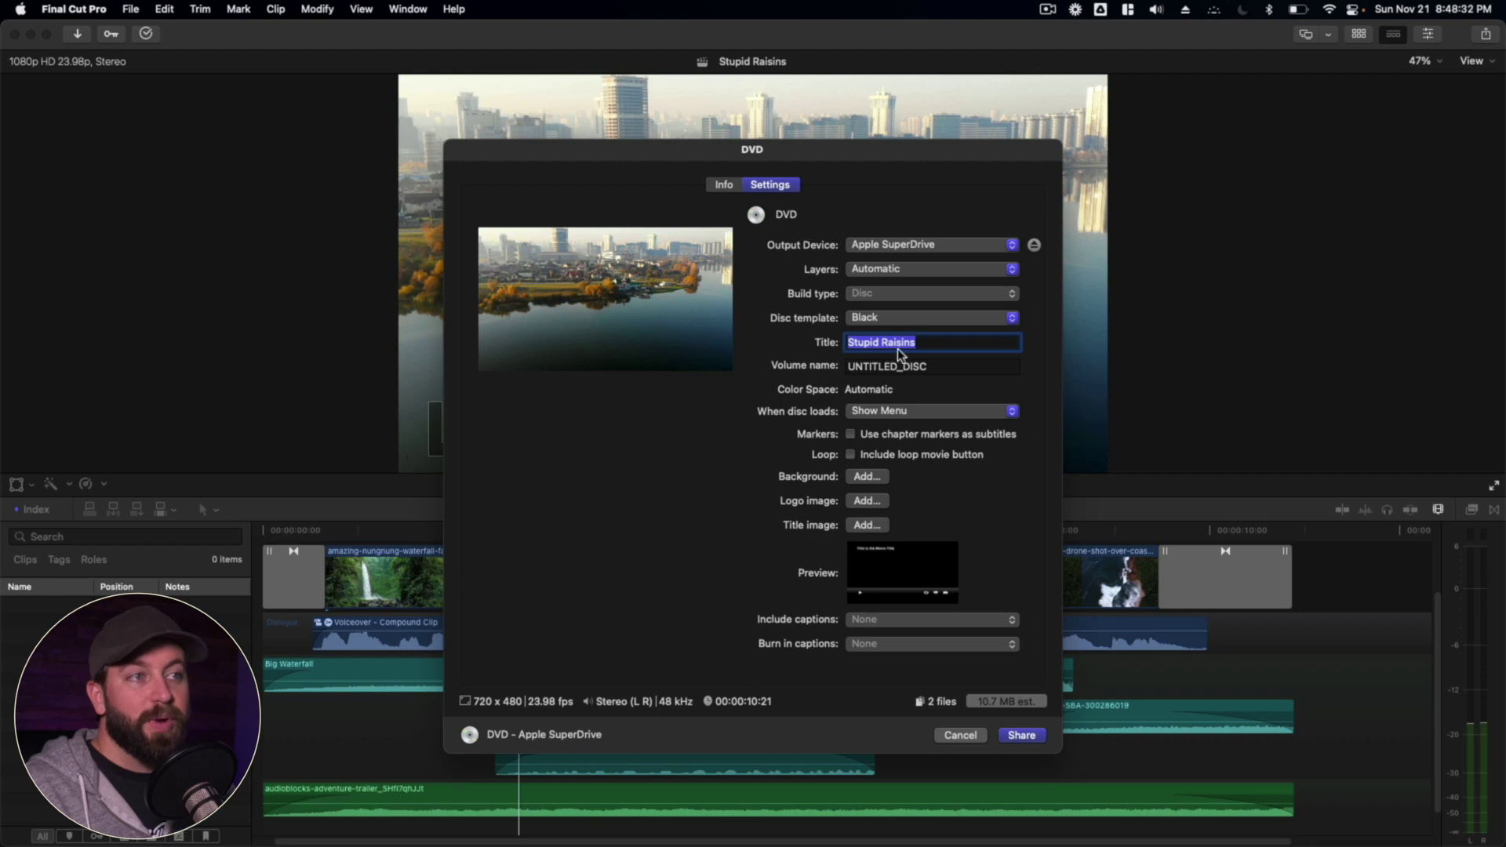
{"action": "key", "text": "Tab"}
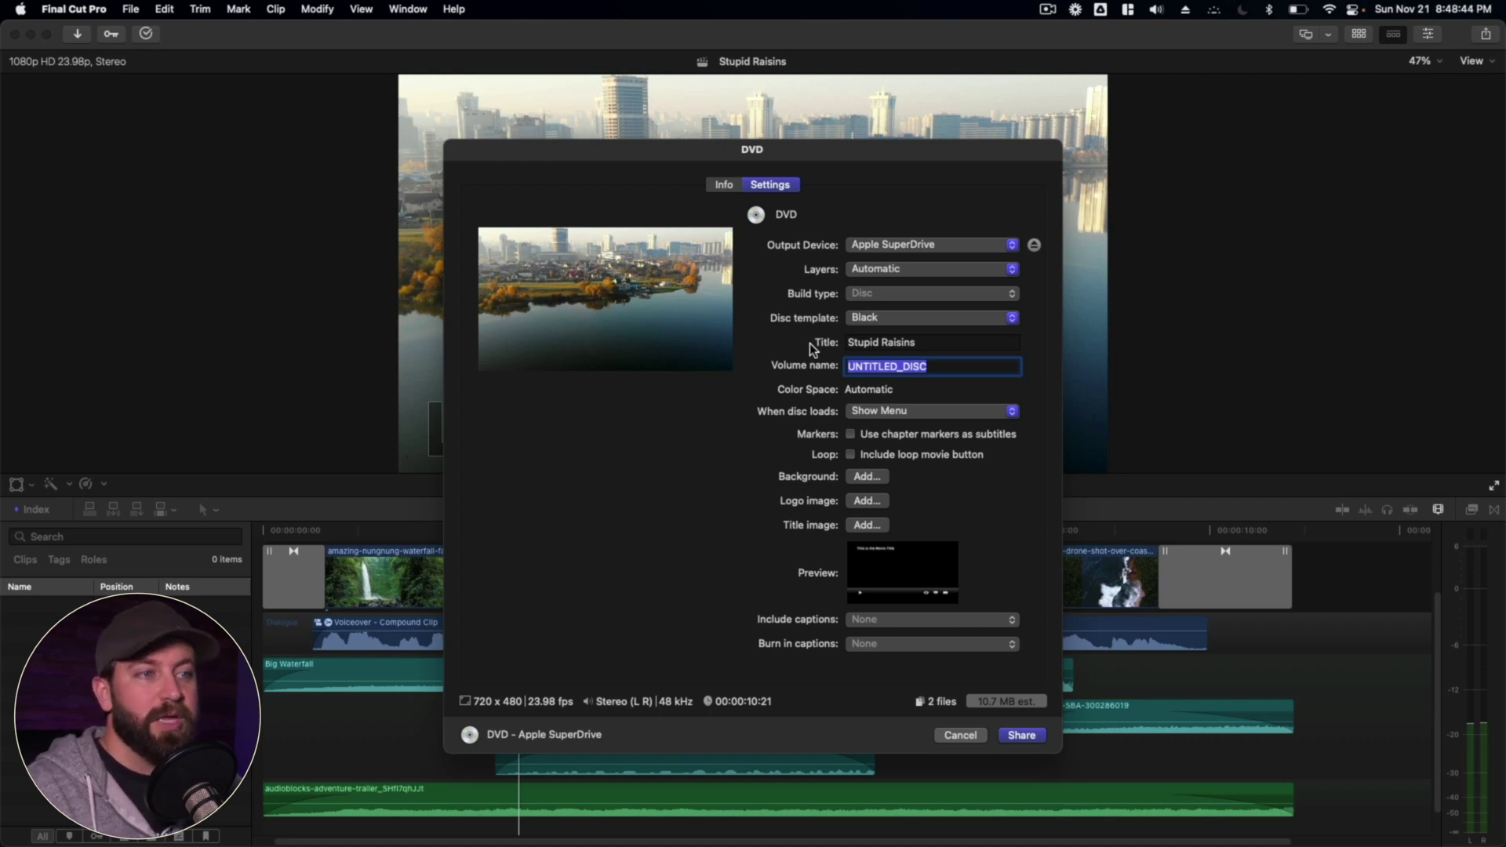
{"action": "left_click", "coordinate": [908, 367]}
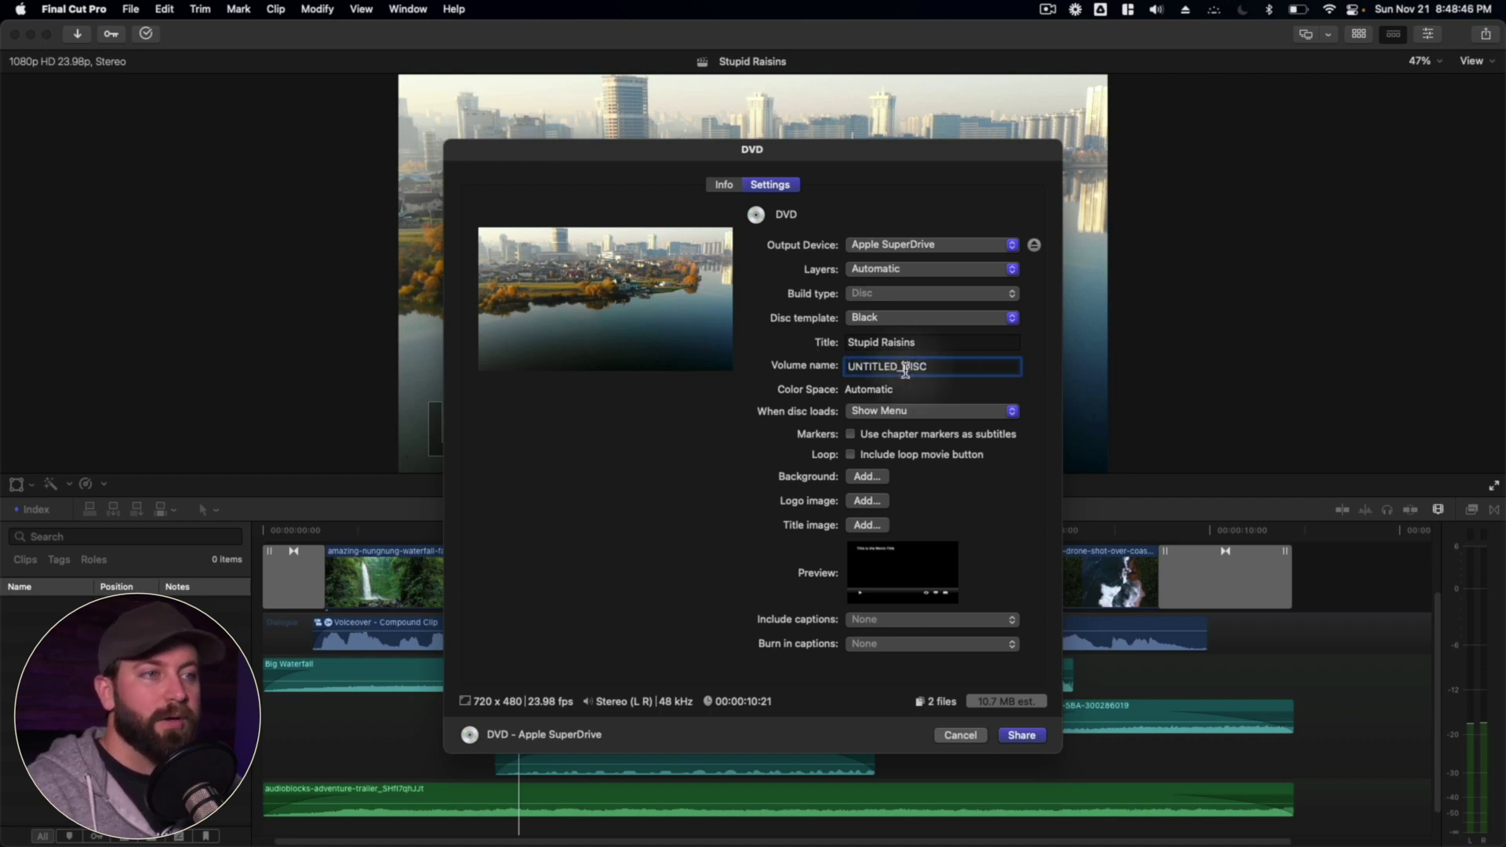
{"action": "key", "text": "super+a"}
{"action": "type", "text": "STUPOID"}
{"action": "key", "text": "shift+BackSpace"}
{"action": "key", "text": "shift+BackSpace"}
{"action": "key", "text": "shift+BackSpace"}
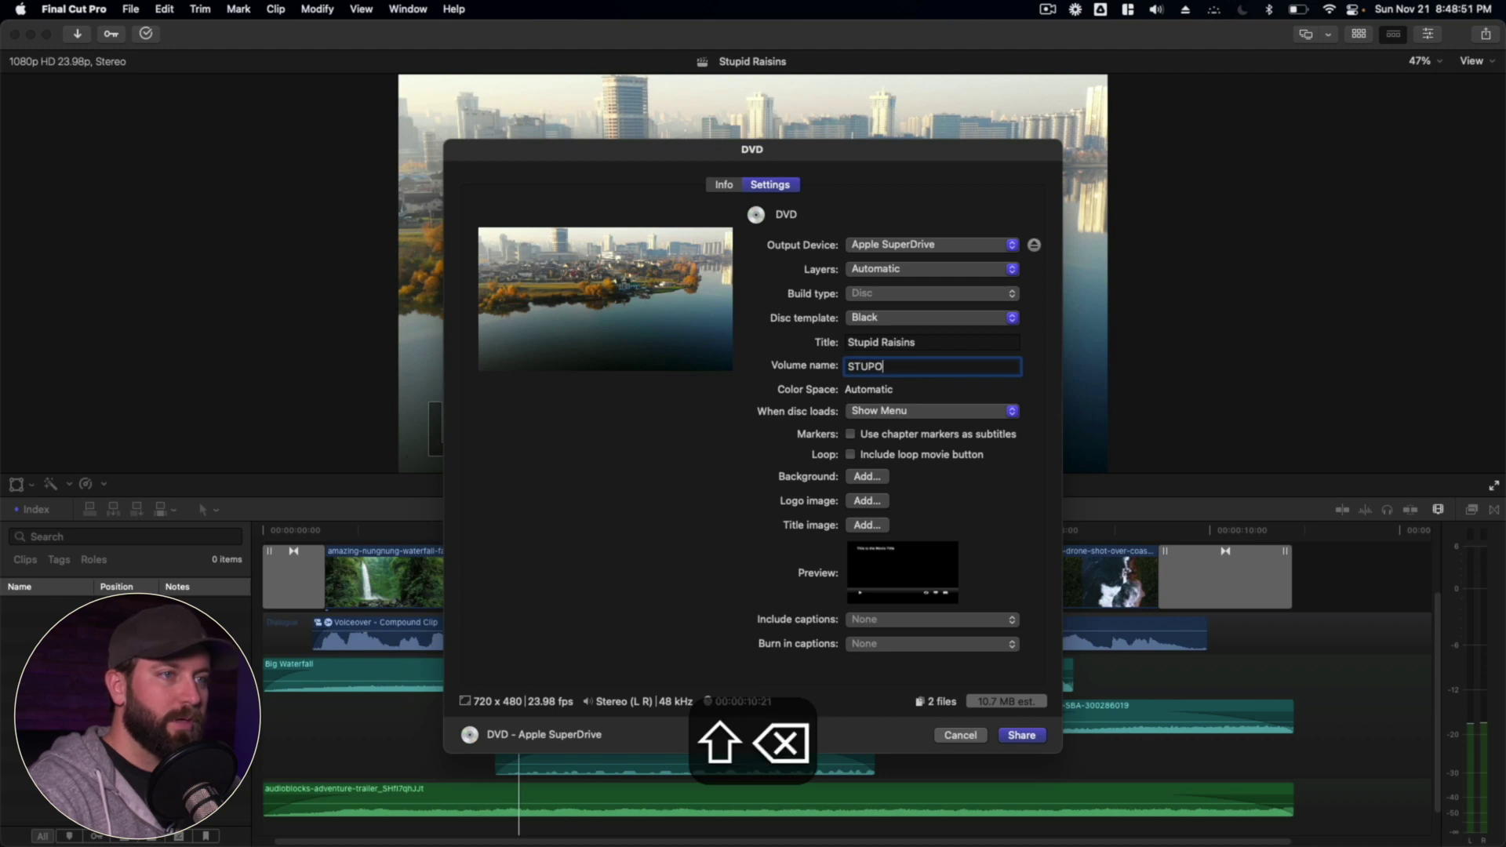
{"action": "type", "text": "ID_RAISINS"}
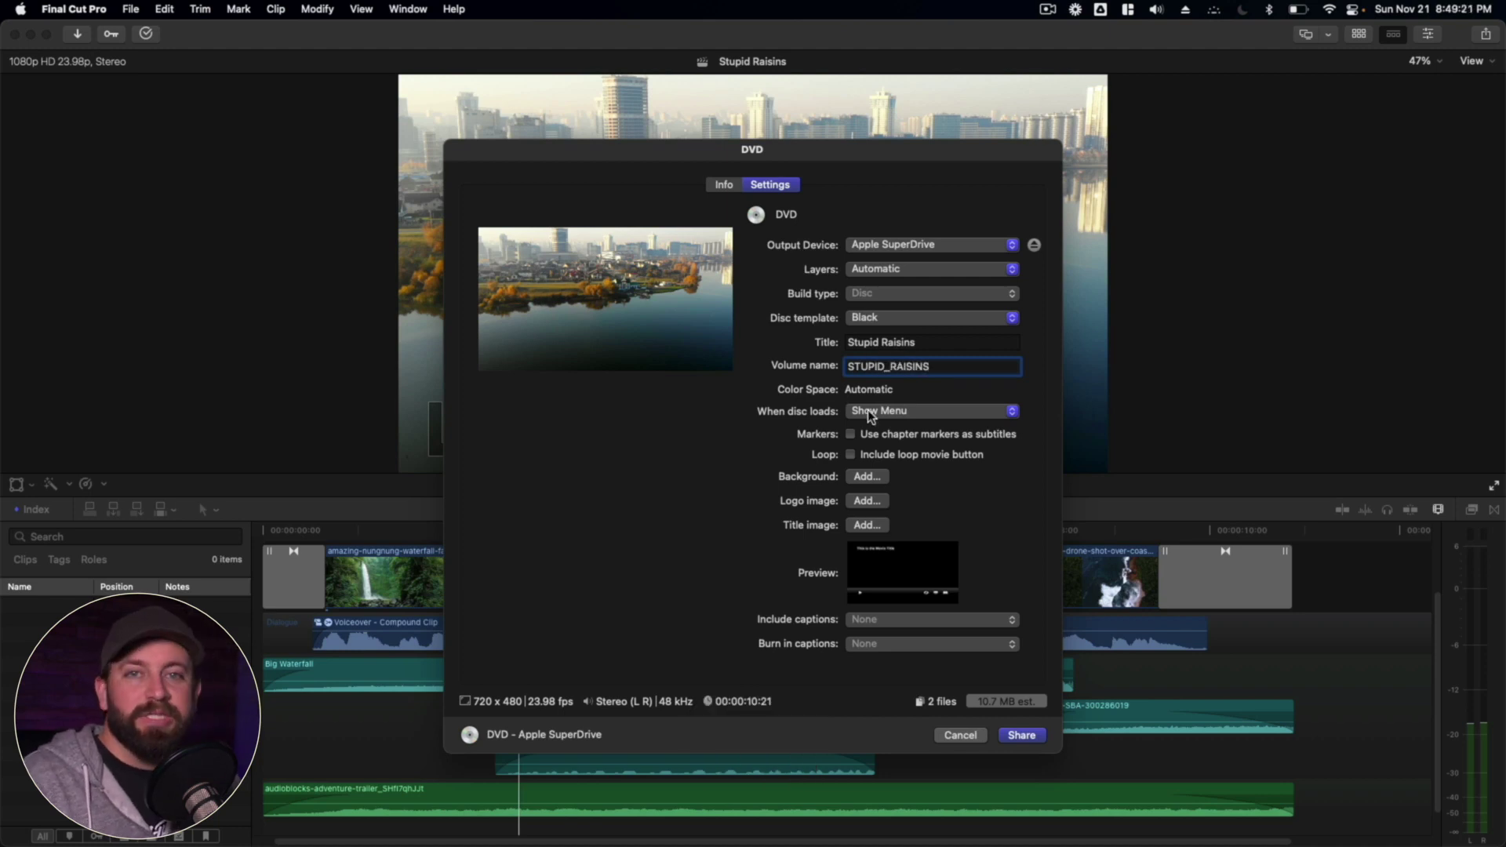
{"action": "left_click", "coordinate": [867, 410]}
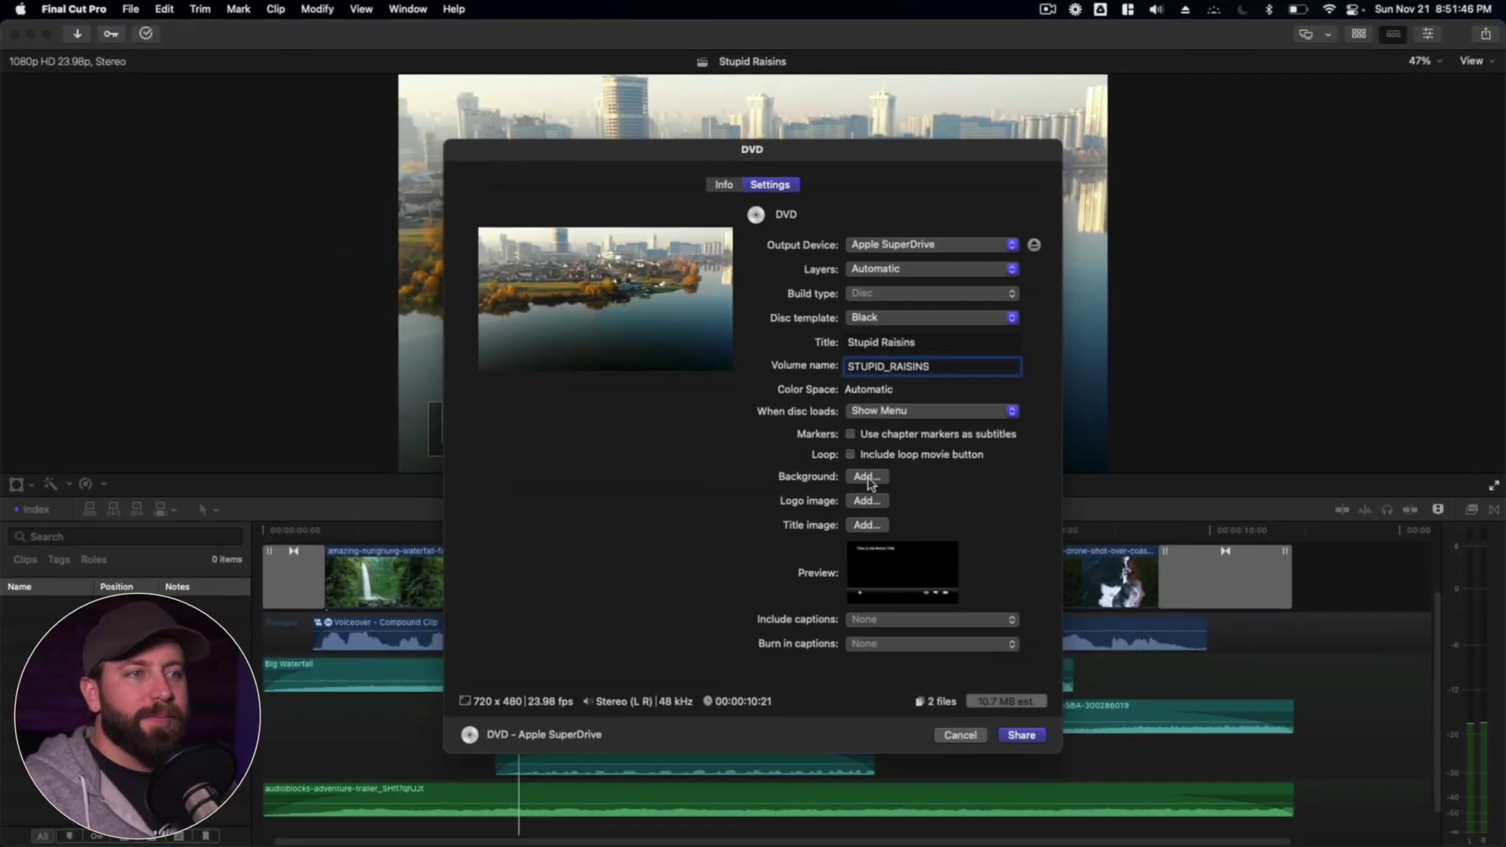
Cancel the DVD export from the Title field without burning the disc.
{"action": "left_click", "coordinate": [942, 343]}
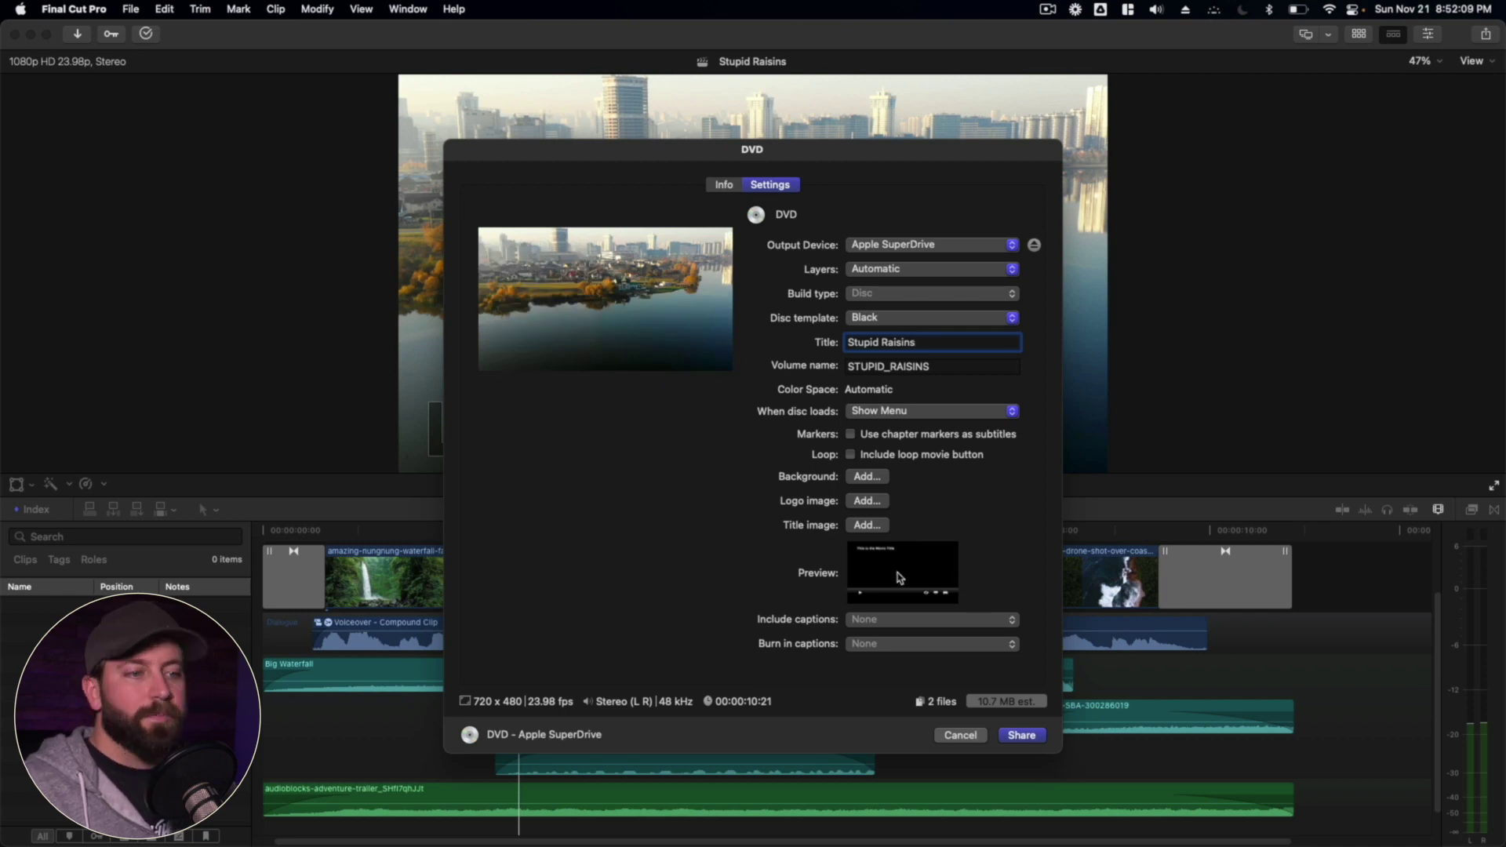
{"action": "left_click", "coordinate": [954, 737]}
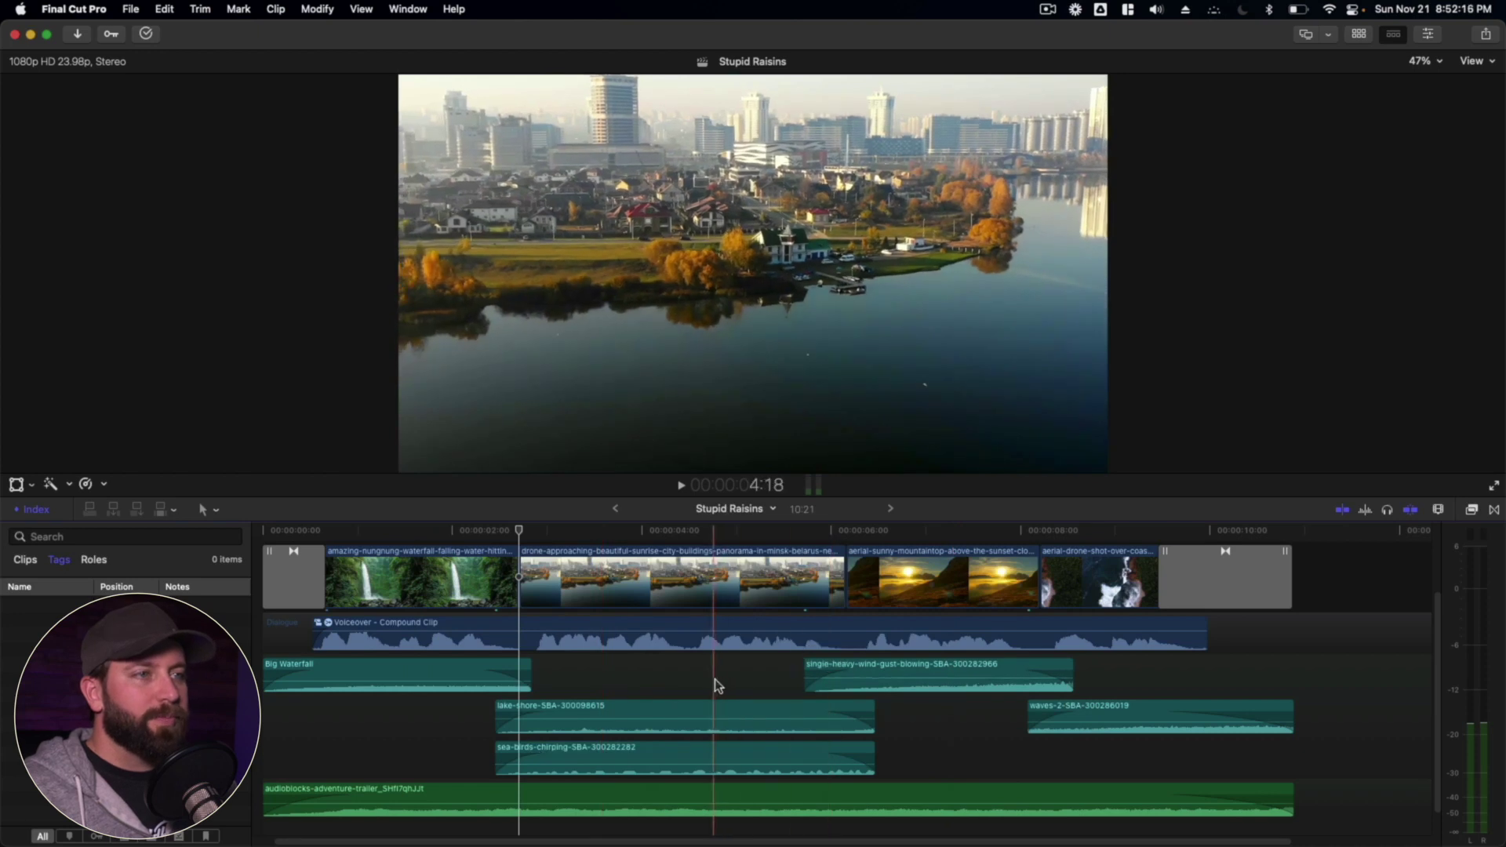
Put the playhead at 5:01 and add a Save Current Frame destination exporting JPEG Image.
{"action": "left_click", "coordinate": [739, 675]}
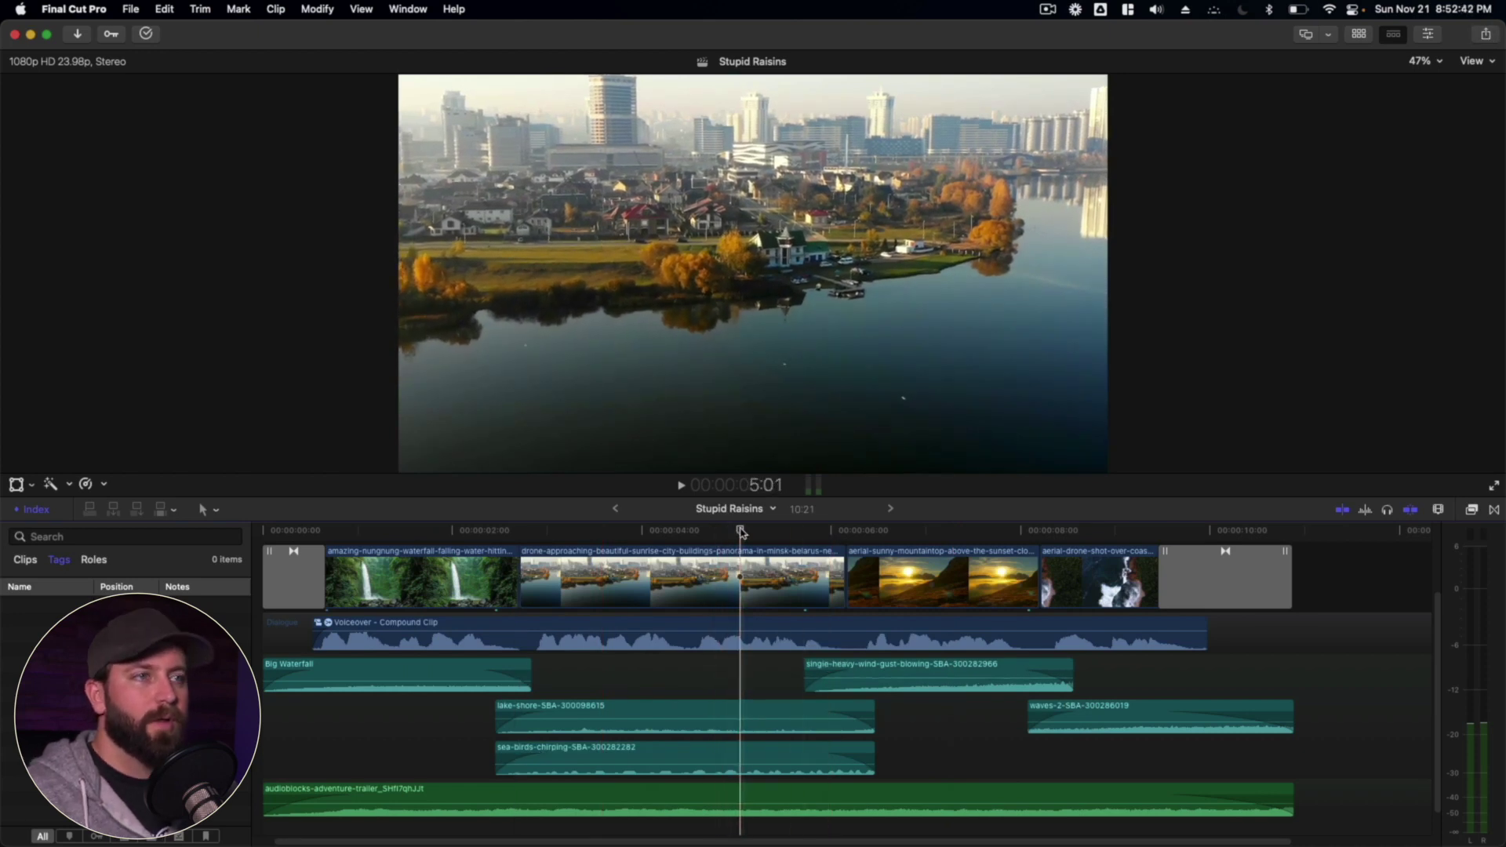
{"action": "left_click", "coordinate": [1485, 34]}
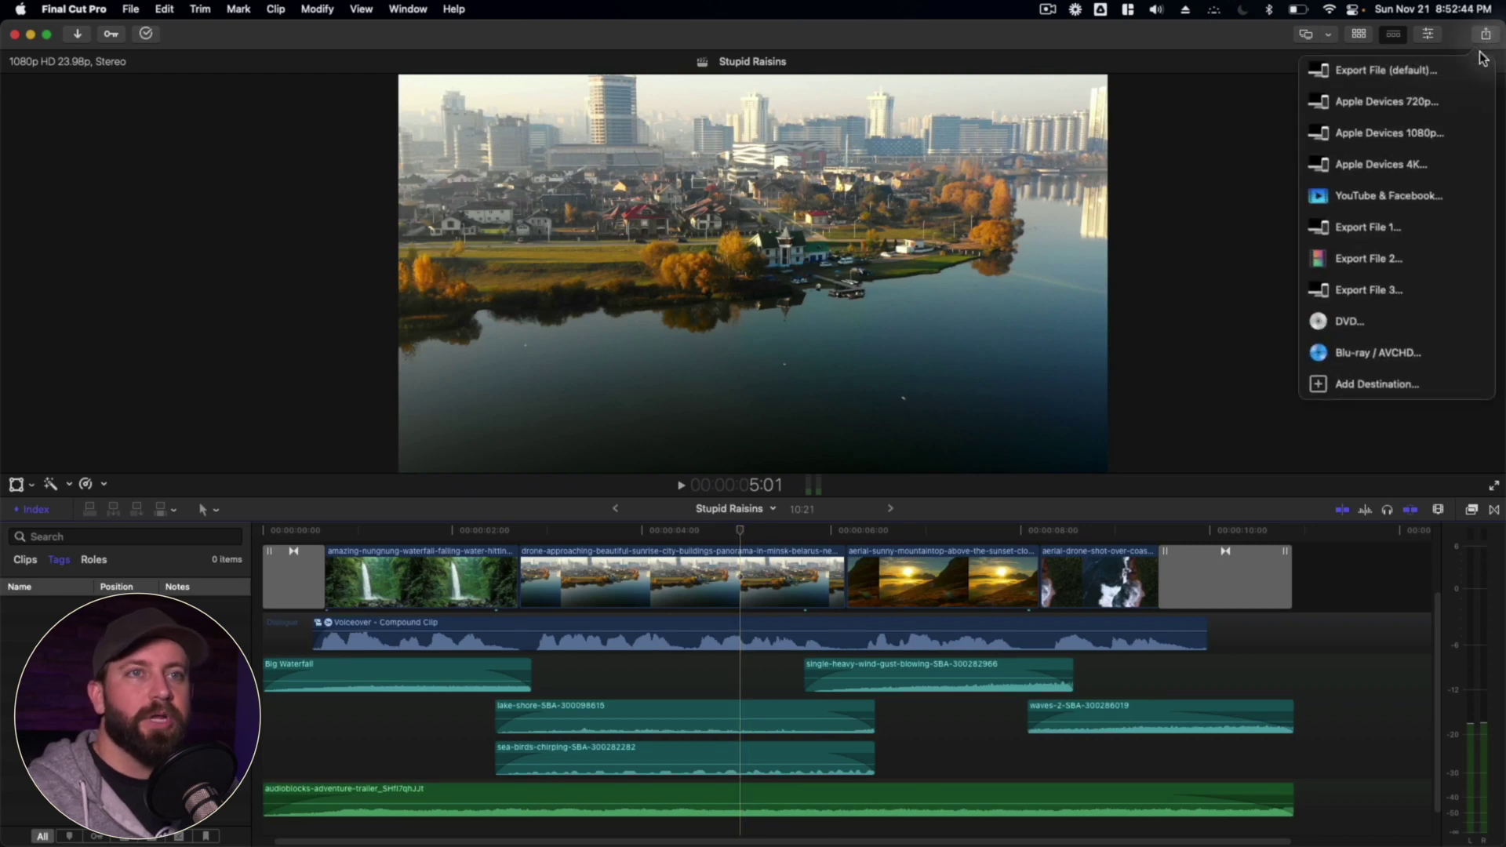
{"action": "left_click", "coordinate": [1372, 388]}
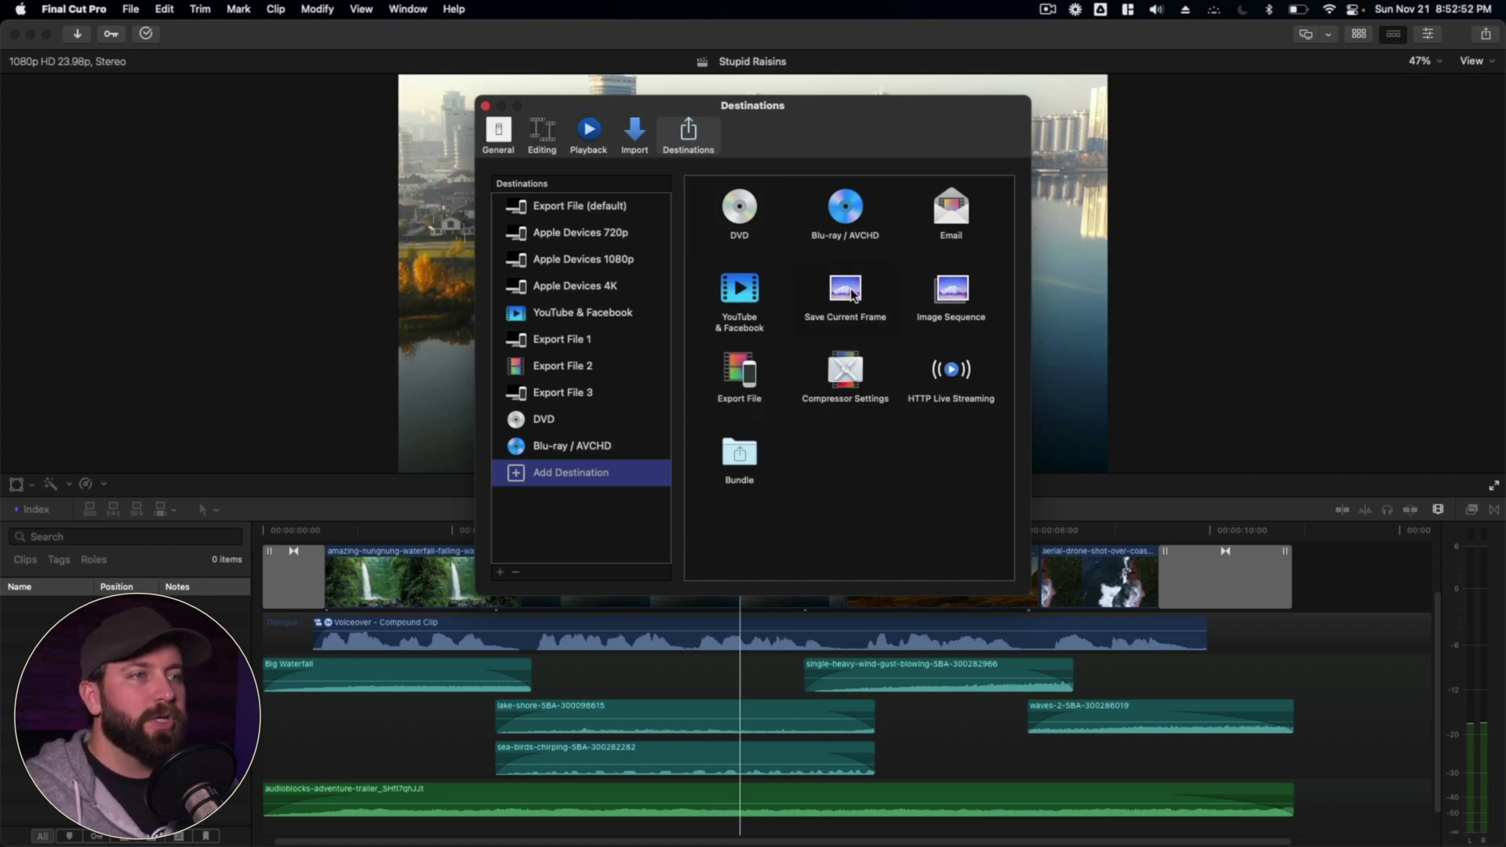
{"action": "left_click_drag", "start_coordinate": [851, 292], "coordinate": [575, 456]}
{"action": "left_click", "coordinate": [564, 485]}
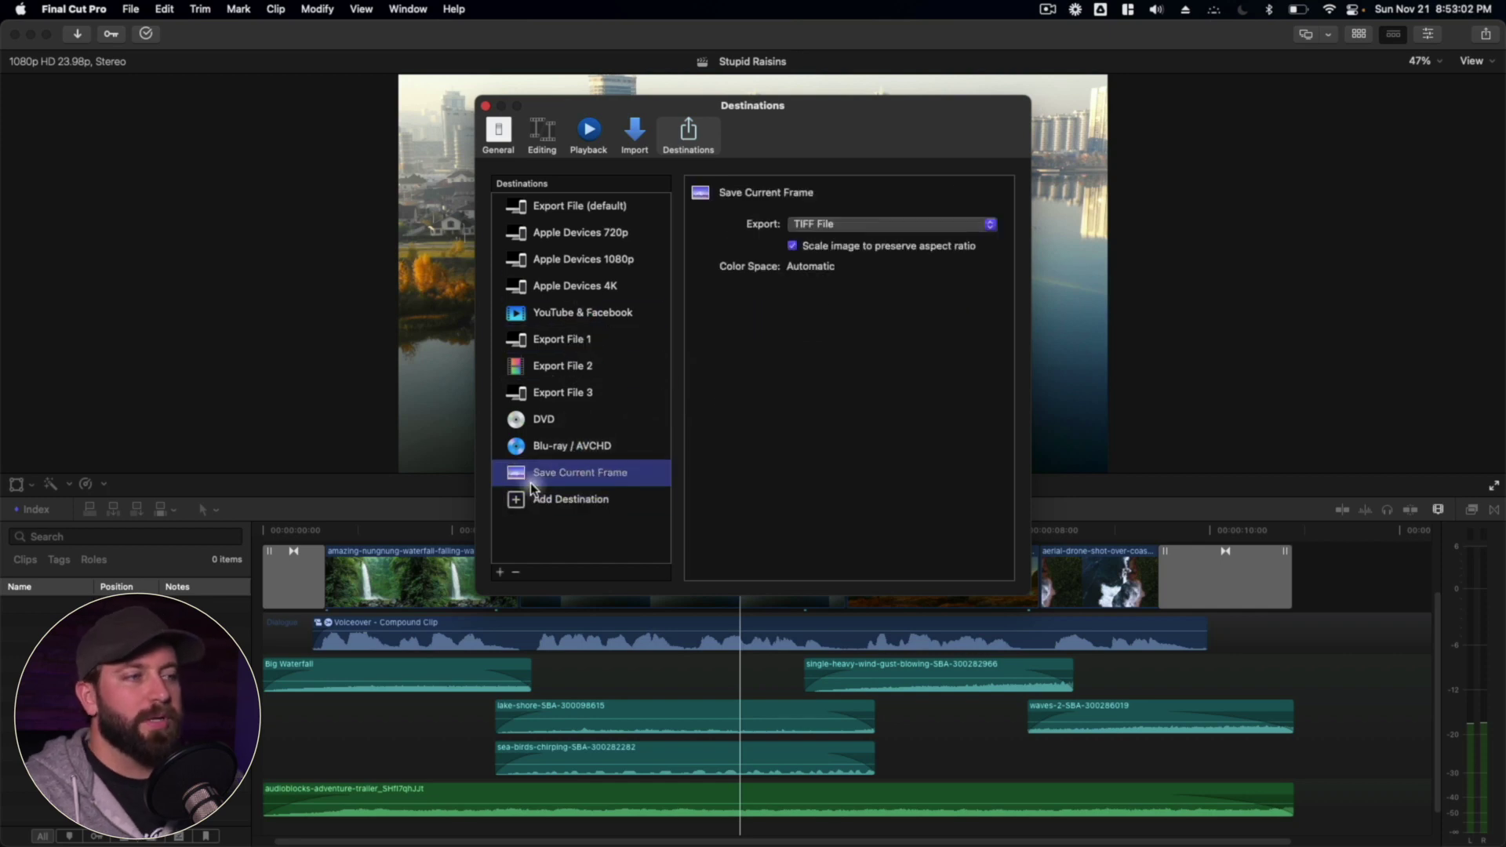
{"action": "left_click", "coordinate": [856, 225]}
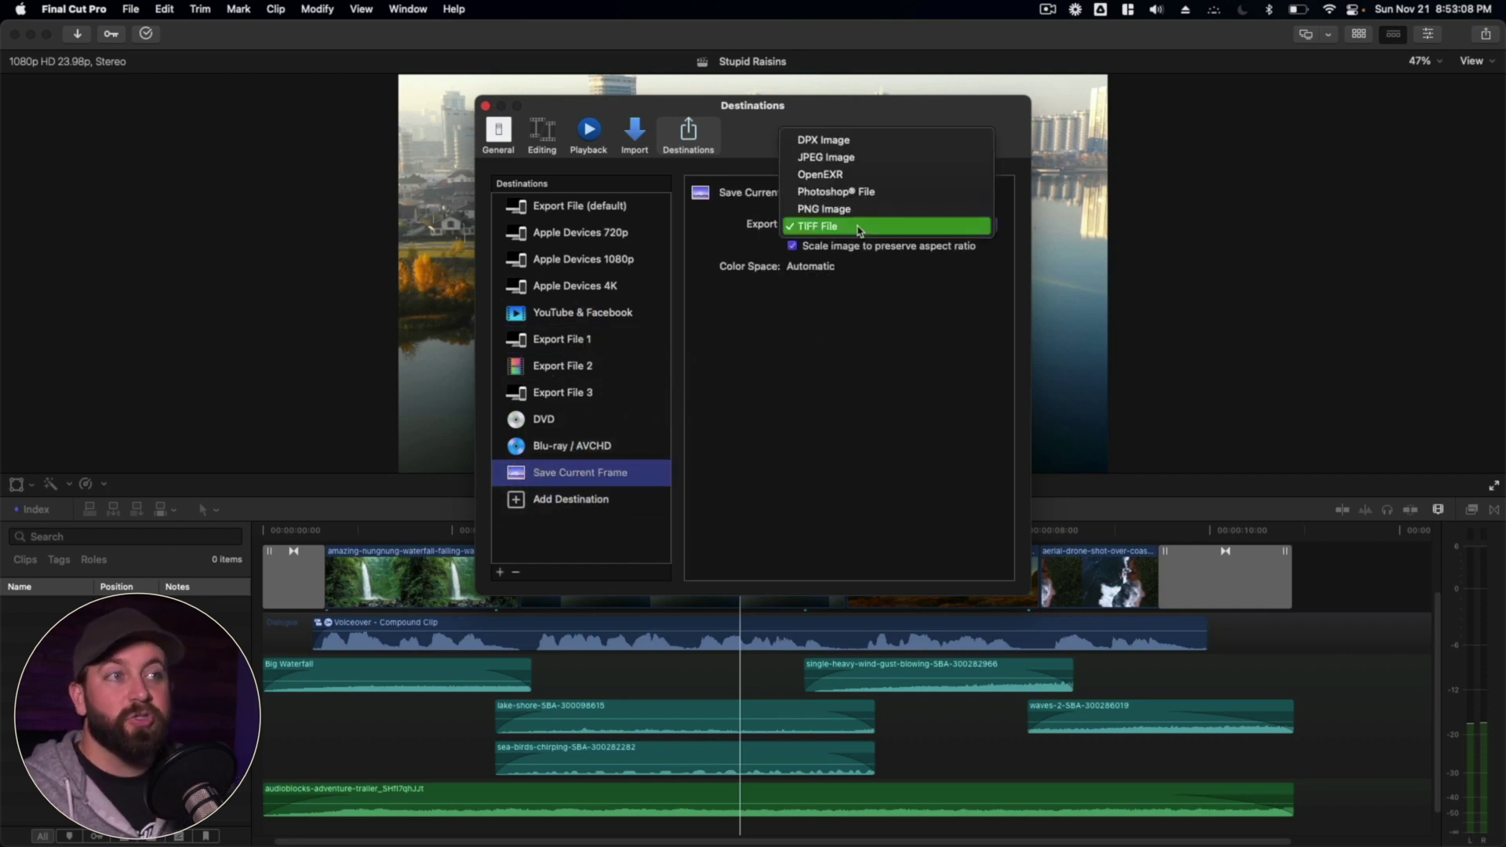
{"action": "left_click", "coordinate": [844, 159]}
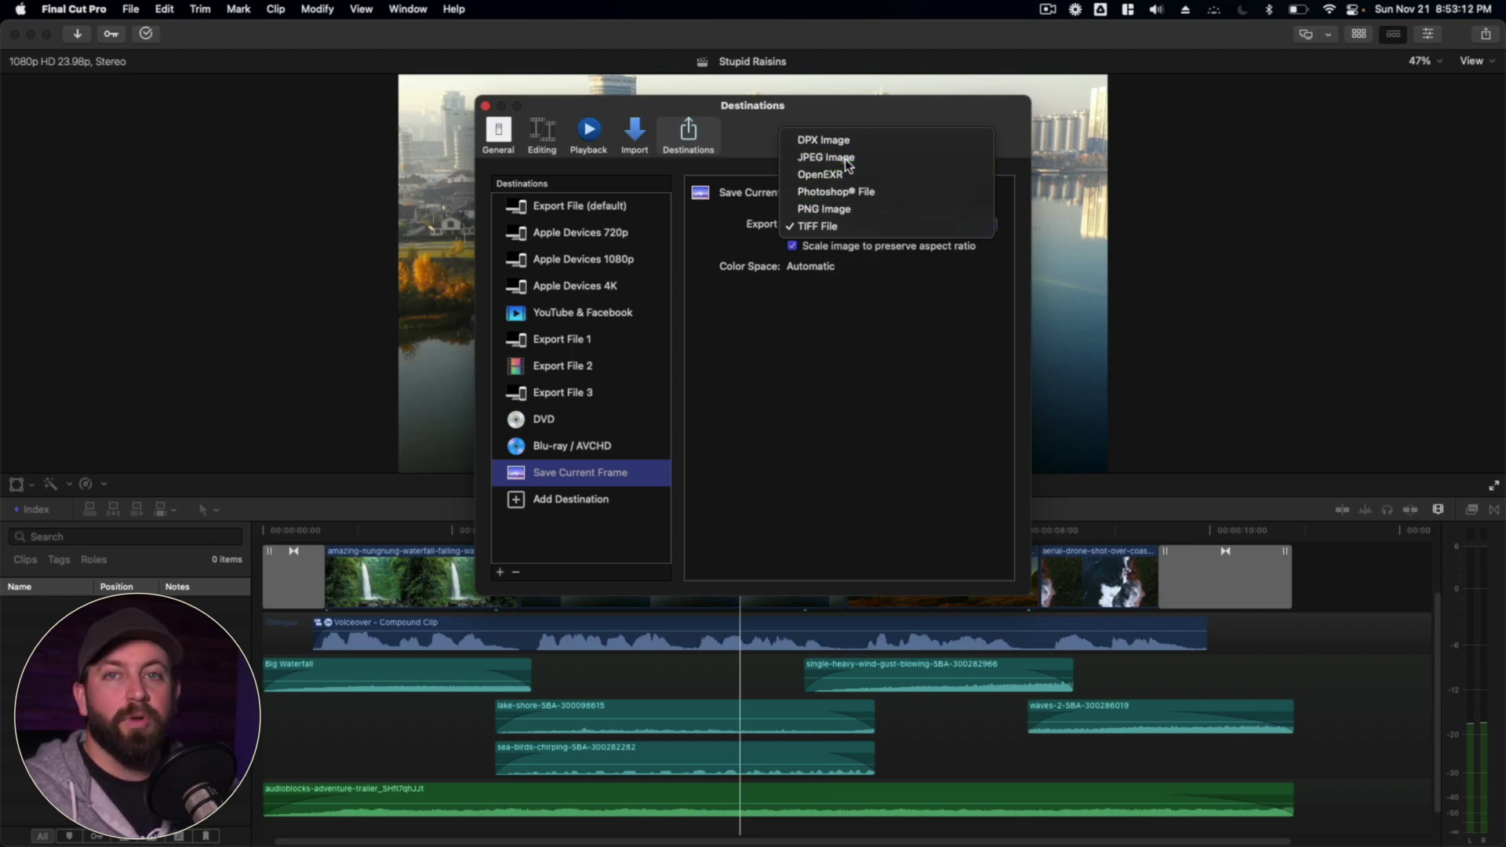
{"action": "left_click", "coordinate": [486, 106]}
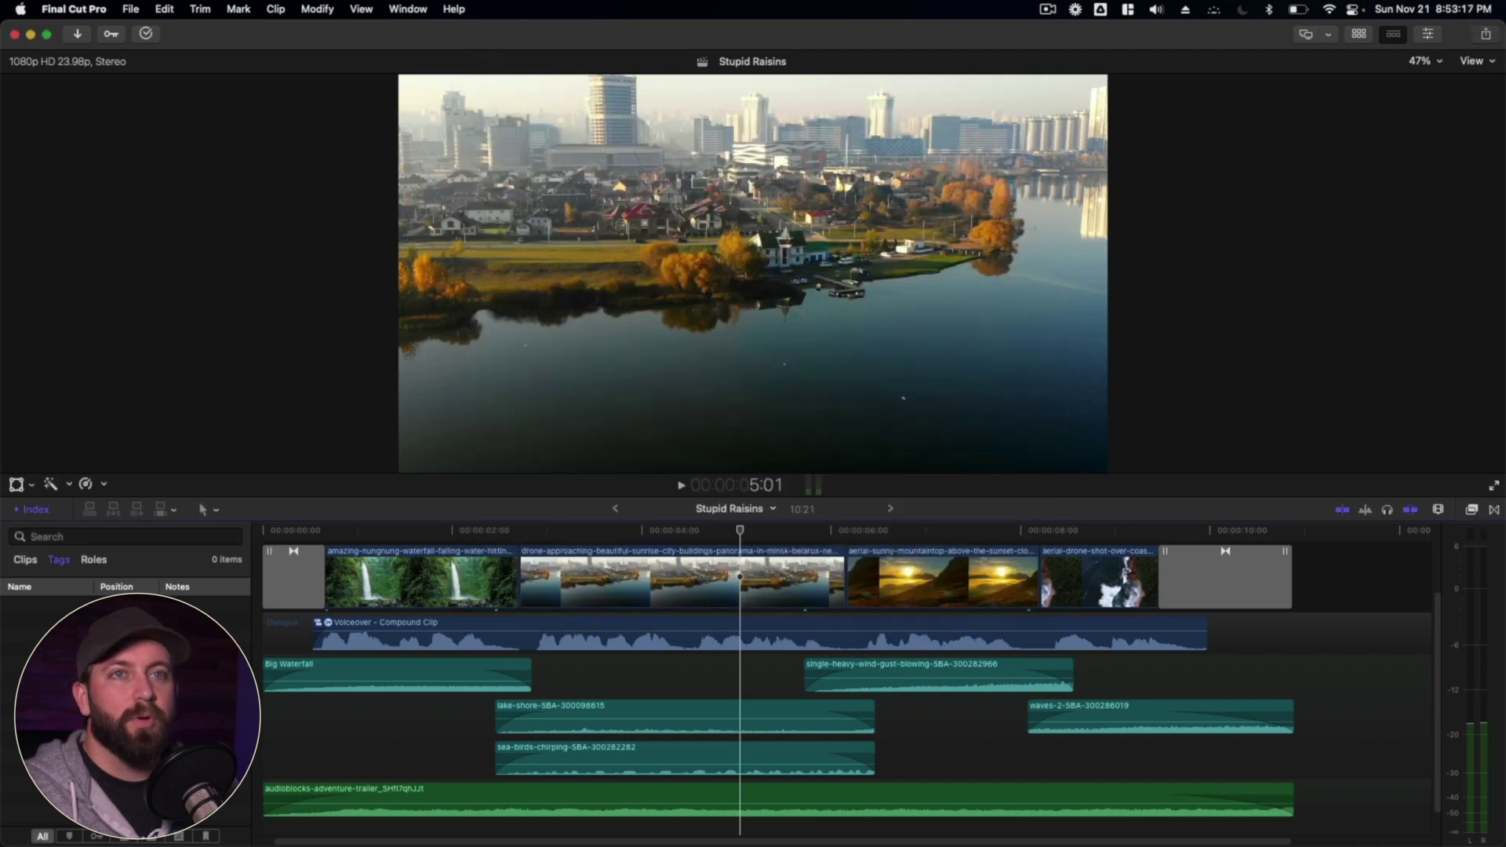
{"action": "left_click", "coordinate": [1486, 34]}
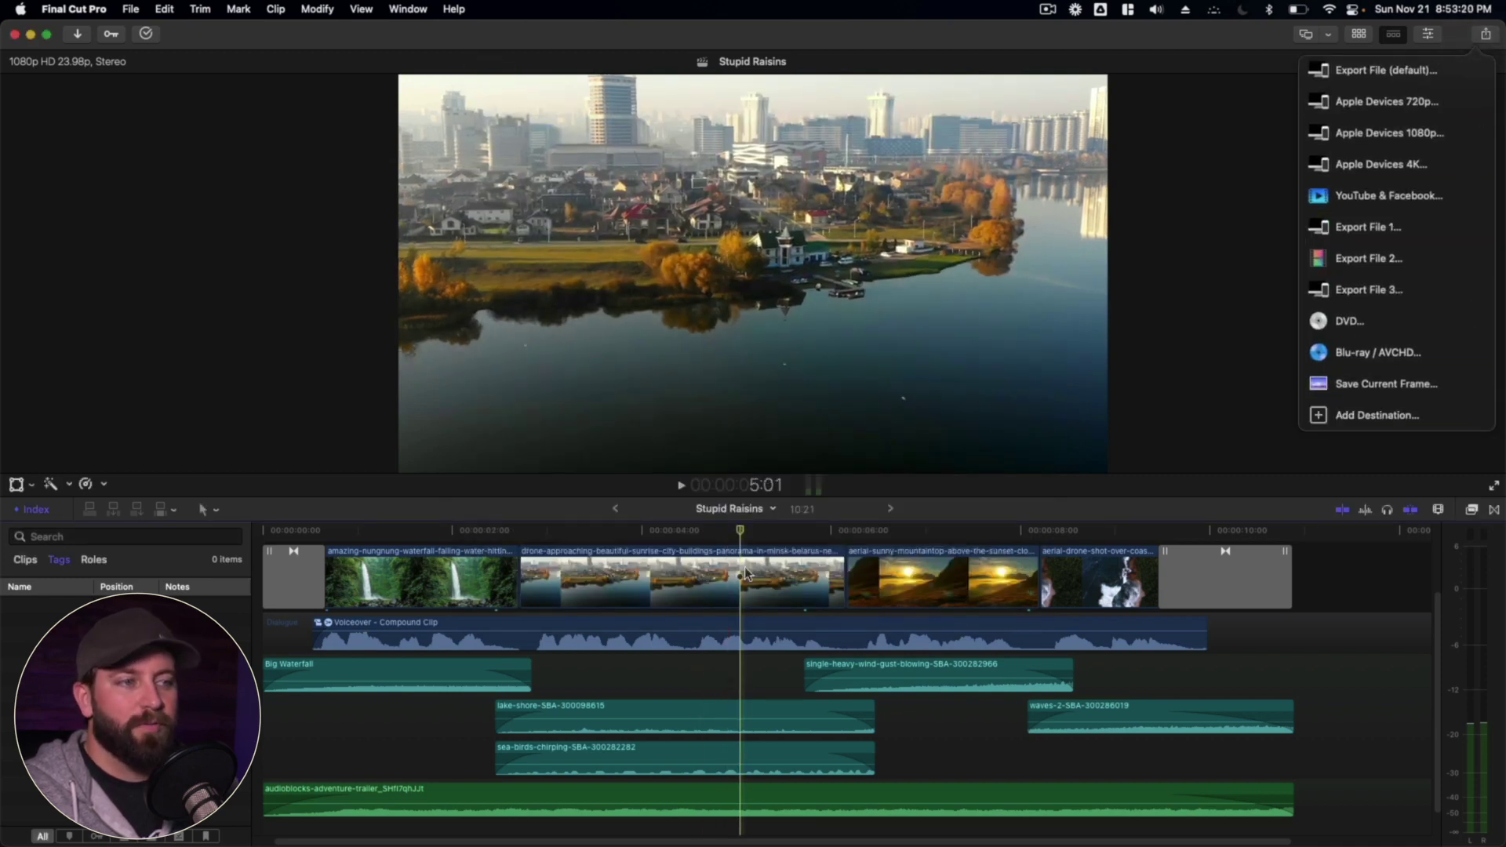
Save the current frame as 'Stupid Raisins Background.jpg' in the parent folder.
{"action": "left_click", "coordinate": [1377, 384]}
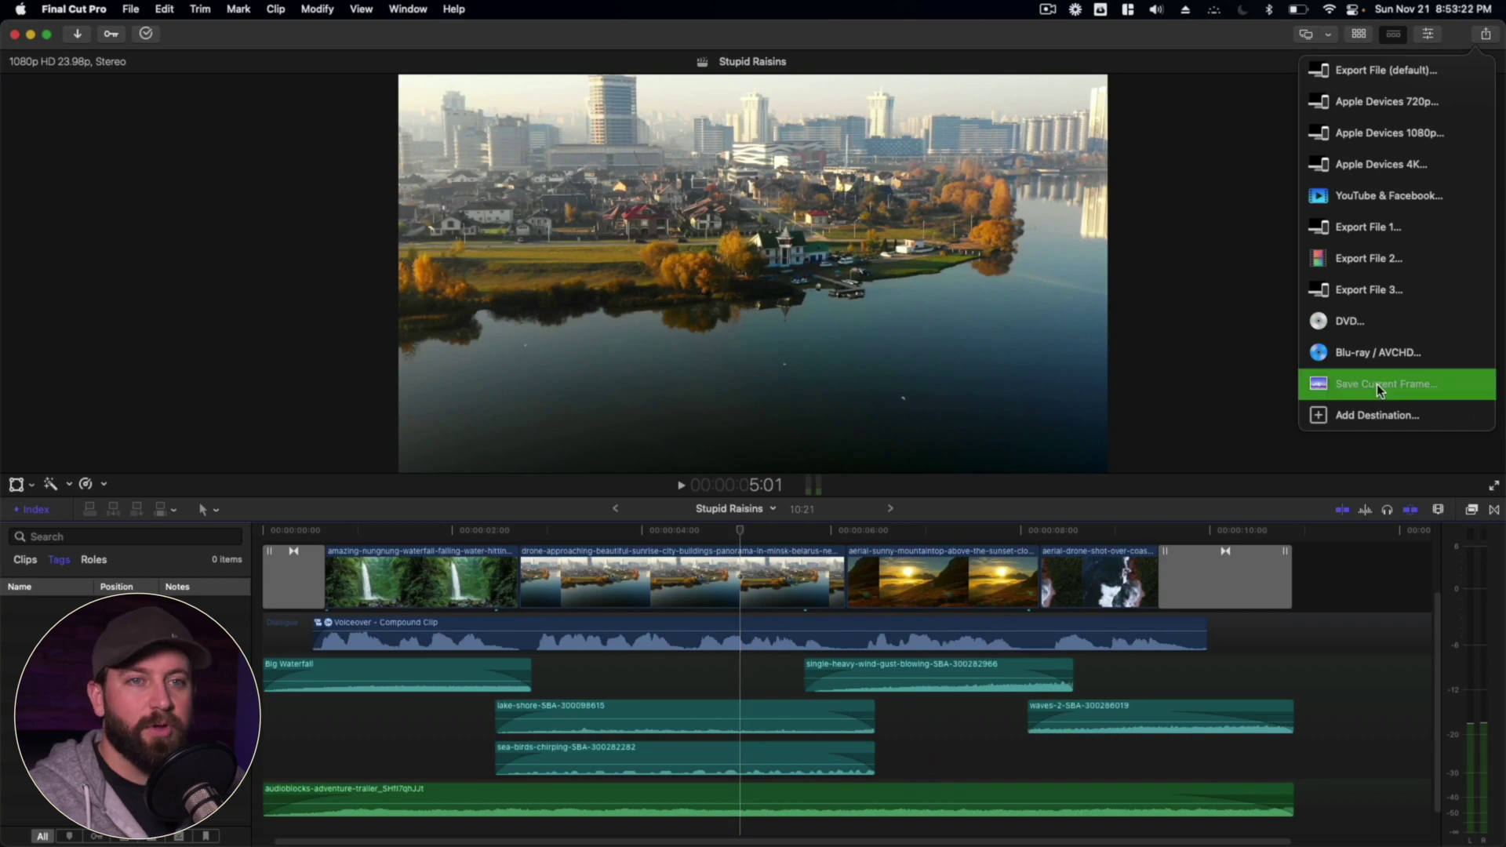
{"action": "left_click", "coordinate": [847, 213]}
{"action": "type", "text": "B"}
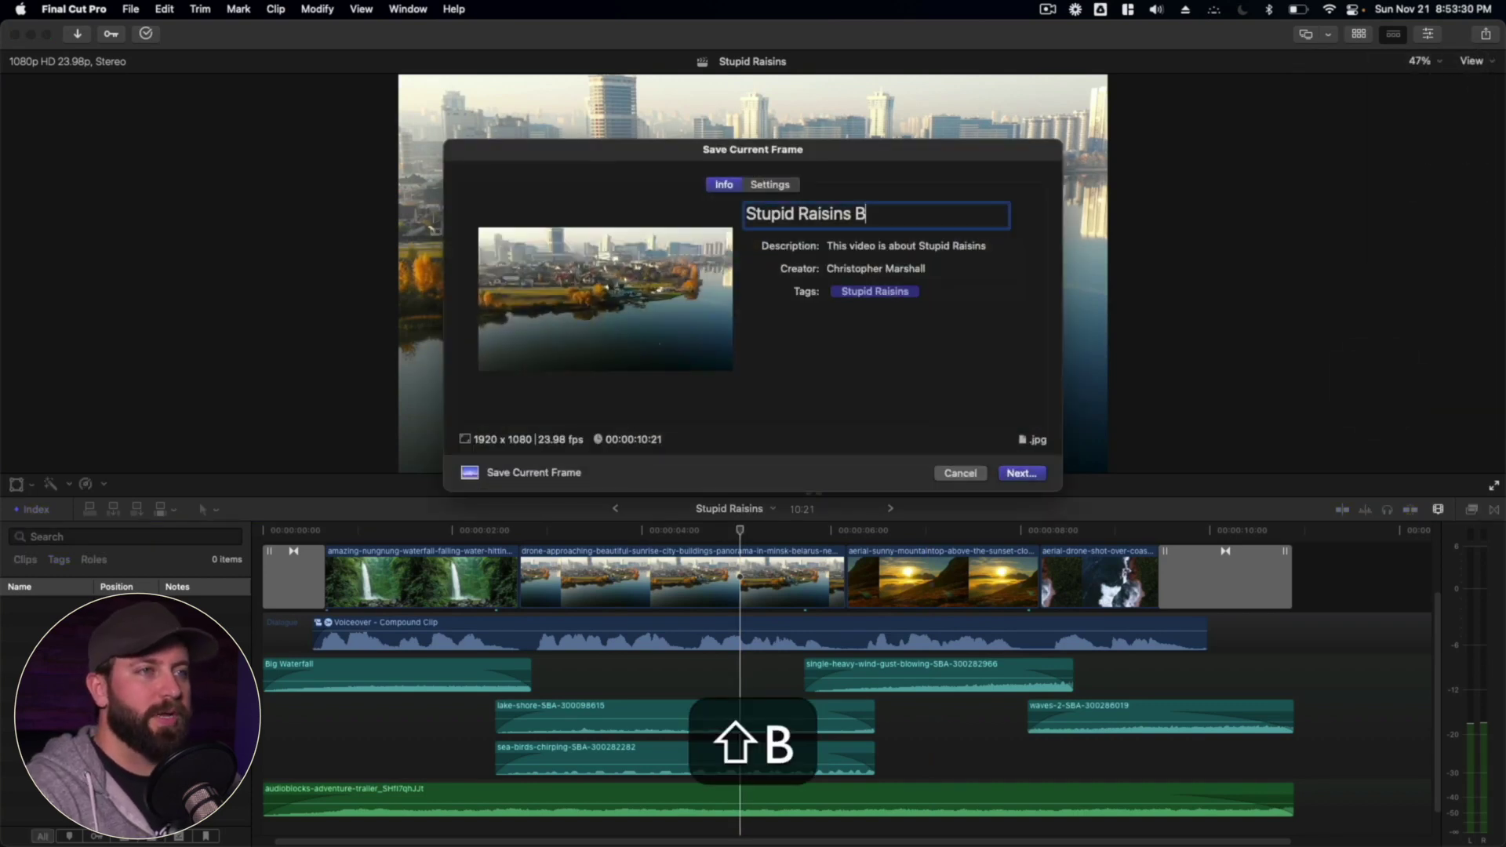
{"action": "type", "text": "ackground"}
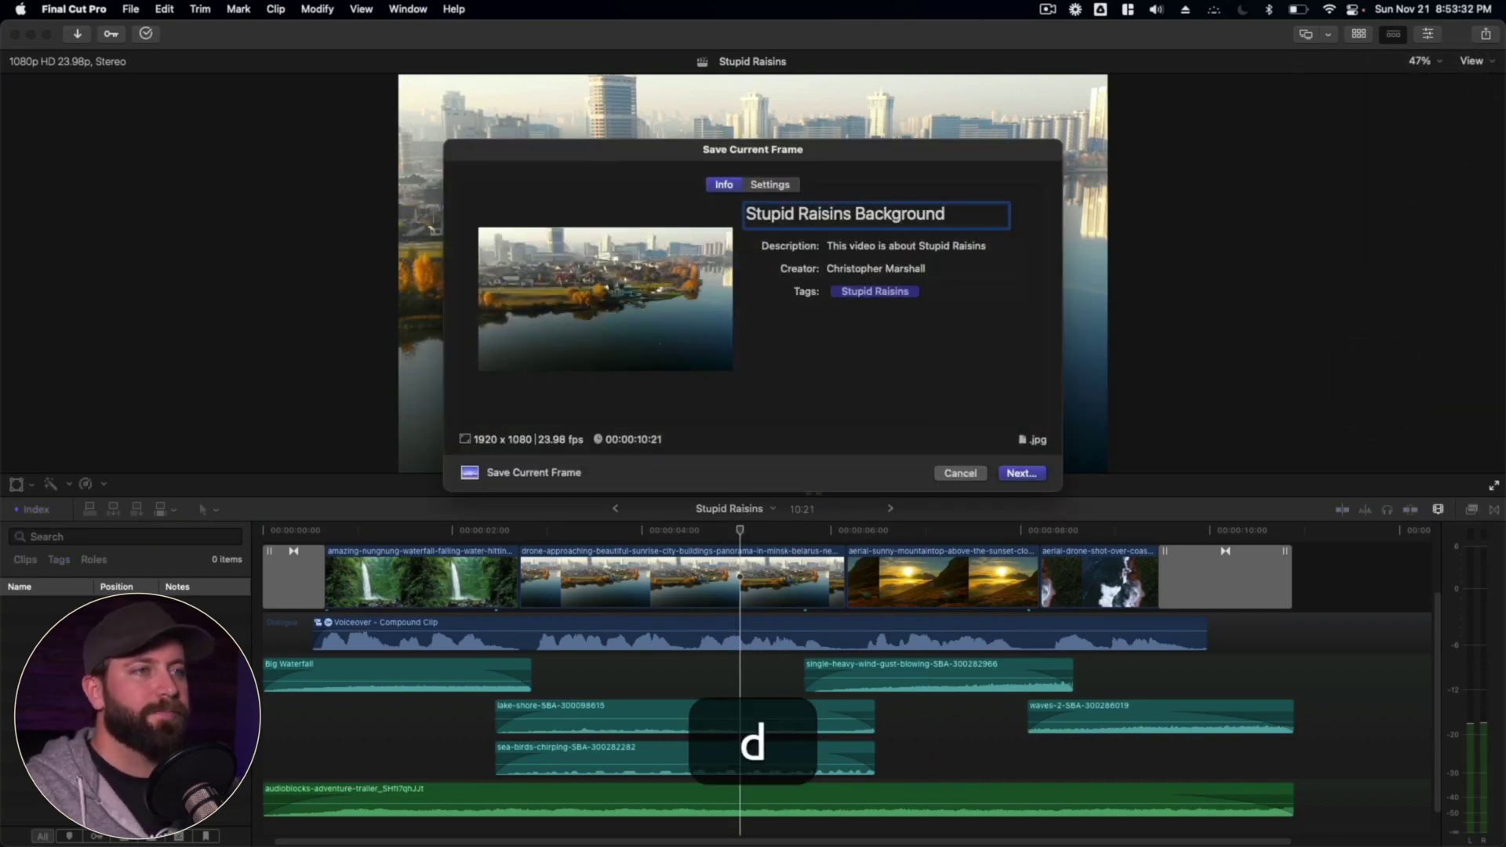
{"action": "left_click", "coordinate": [1022, 474]}
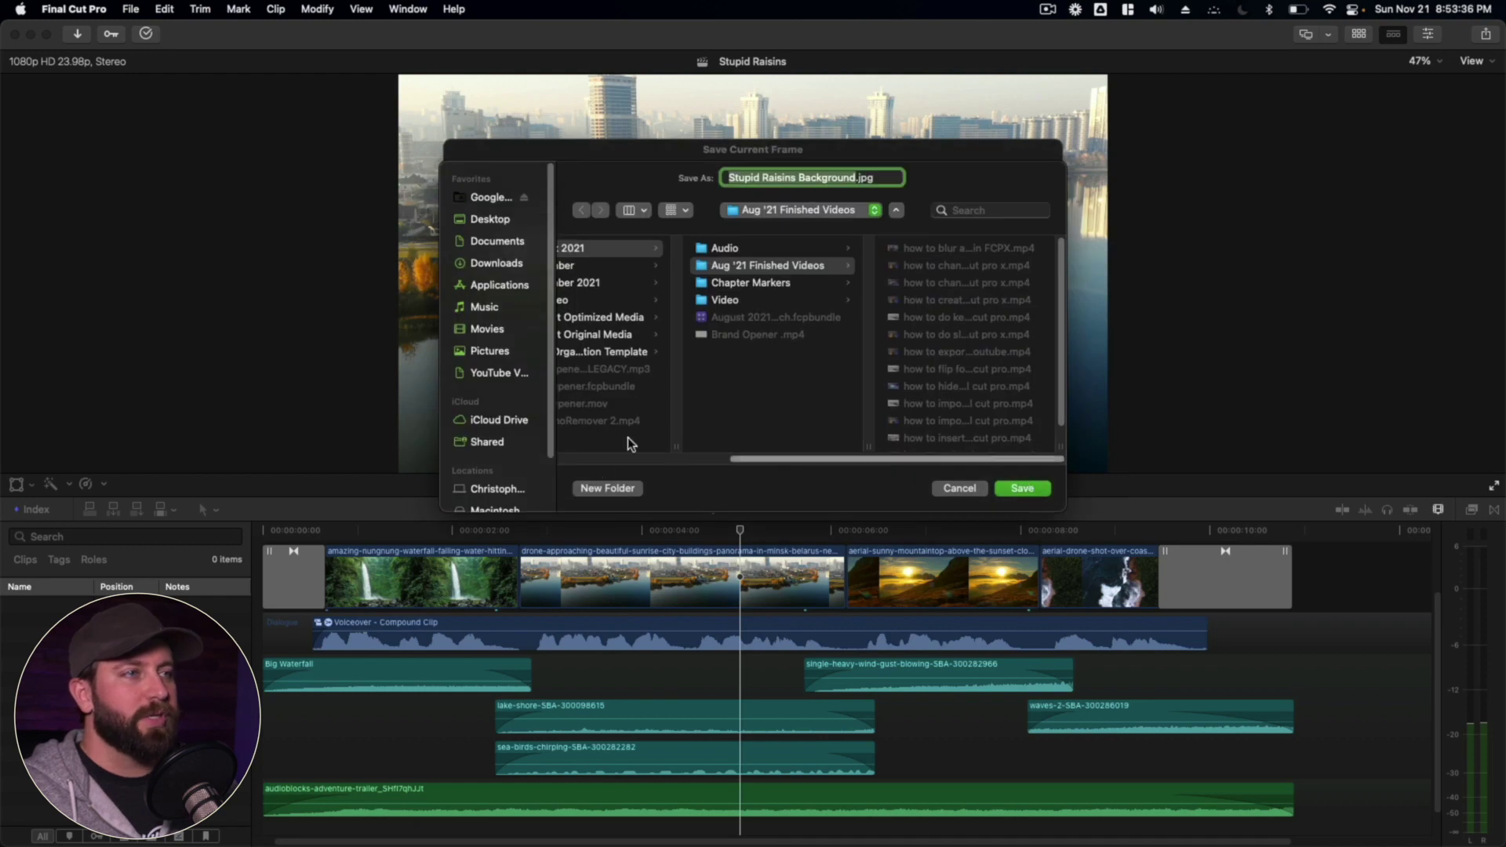
{"action": "key", "text": "super+Up"}
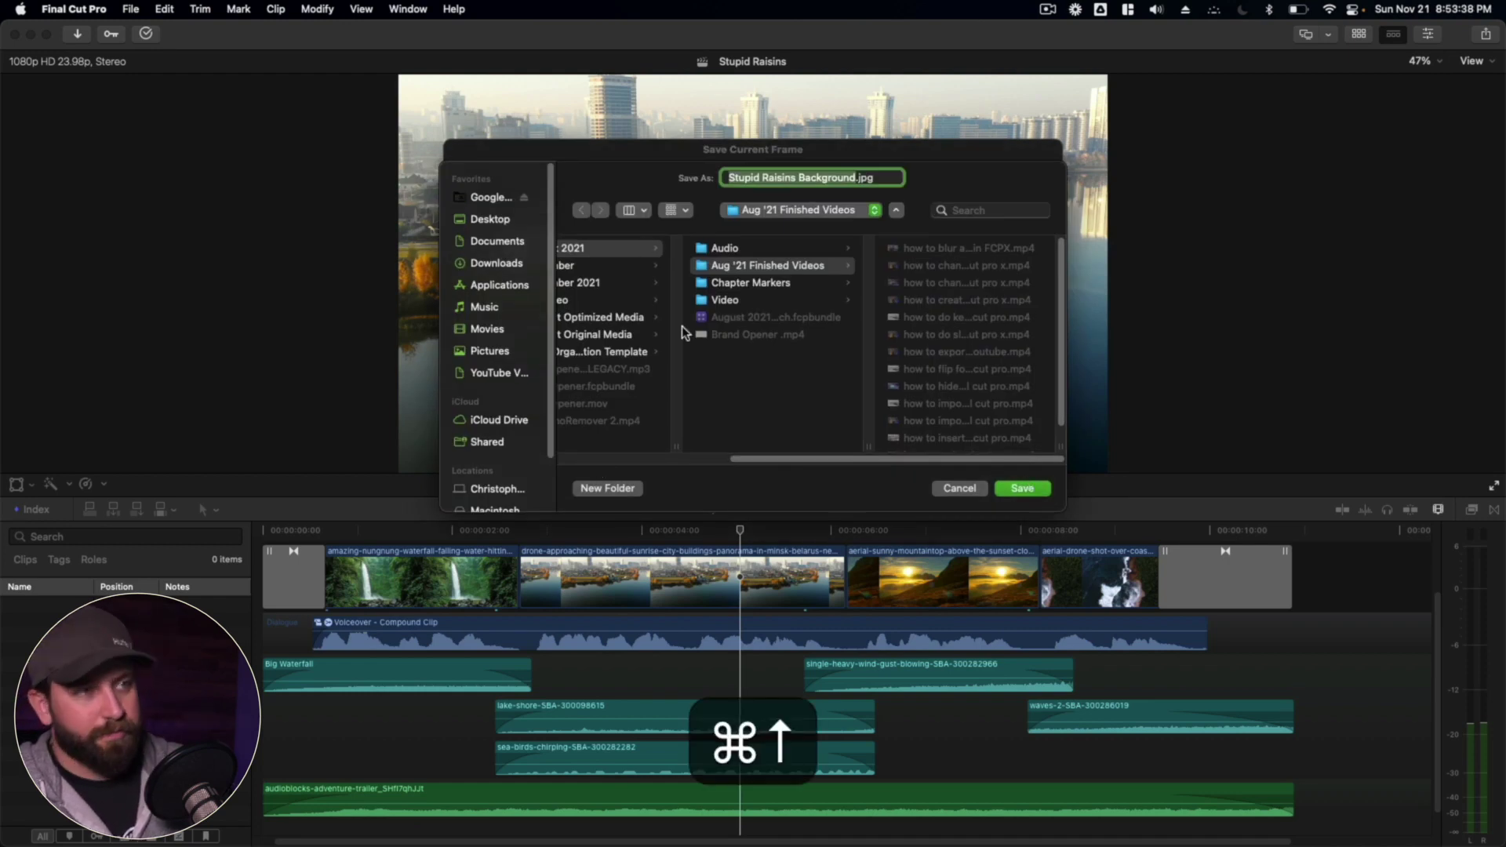
{"action": "left_click", "coordinate": [1022, 488]}
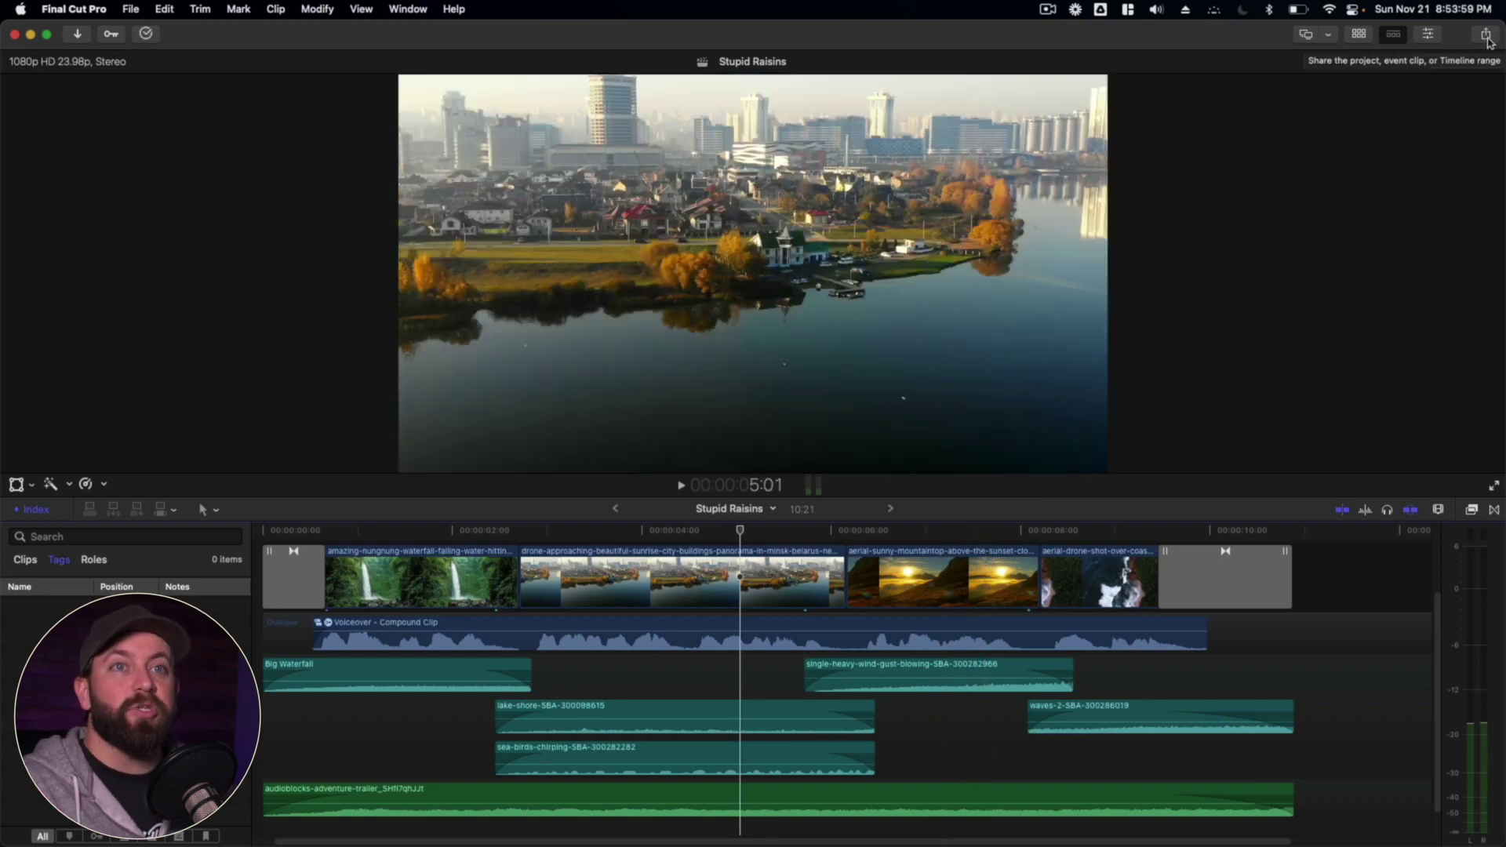
Start a DVD share and set Stupid Raisins Background.jpg as the menu background image.
{"action": "left_click", "coordinate": [1486, 36]}
{"action": "left_click", "coordinate": [1390, 336]}
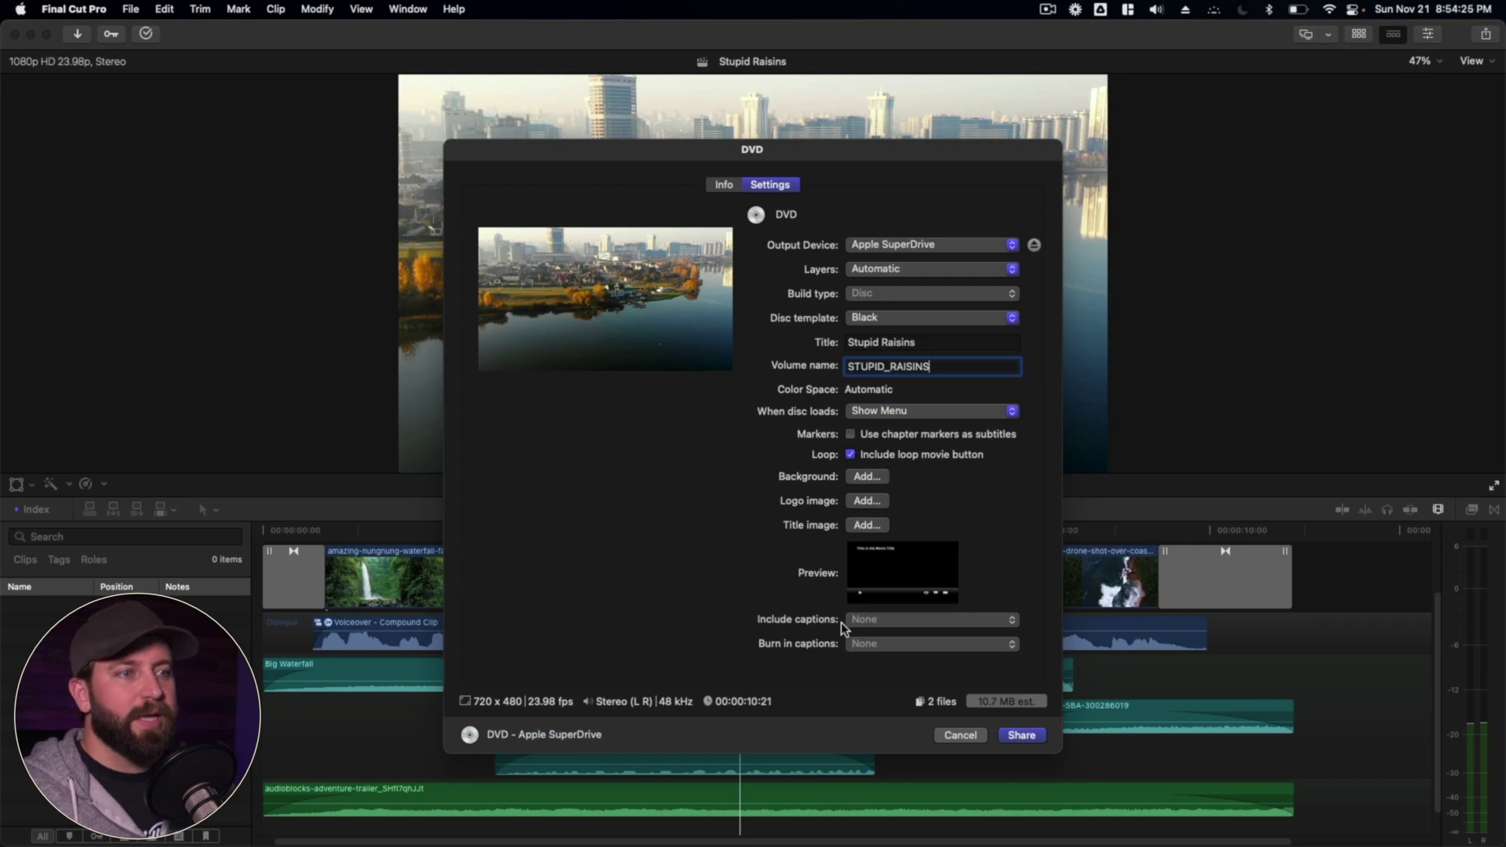
{"action": "left_click", "coordinate": [873, 478]}
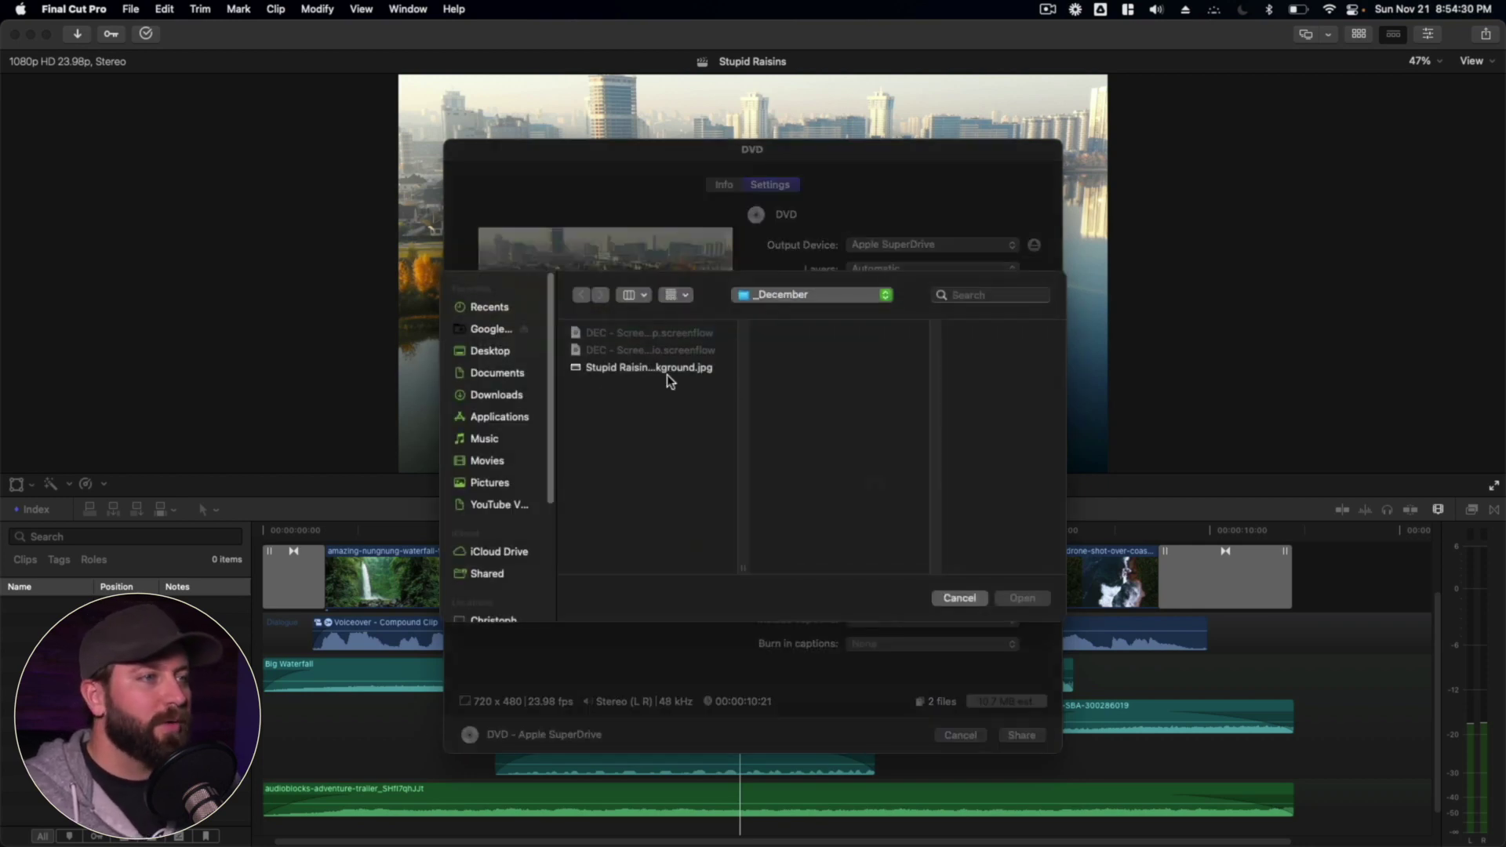
{"action": "left_click", "coordinate": [647, 367]}
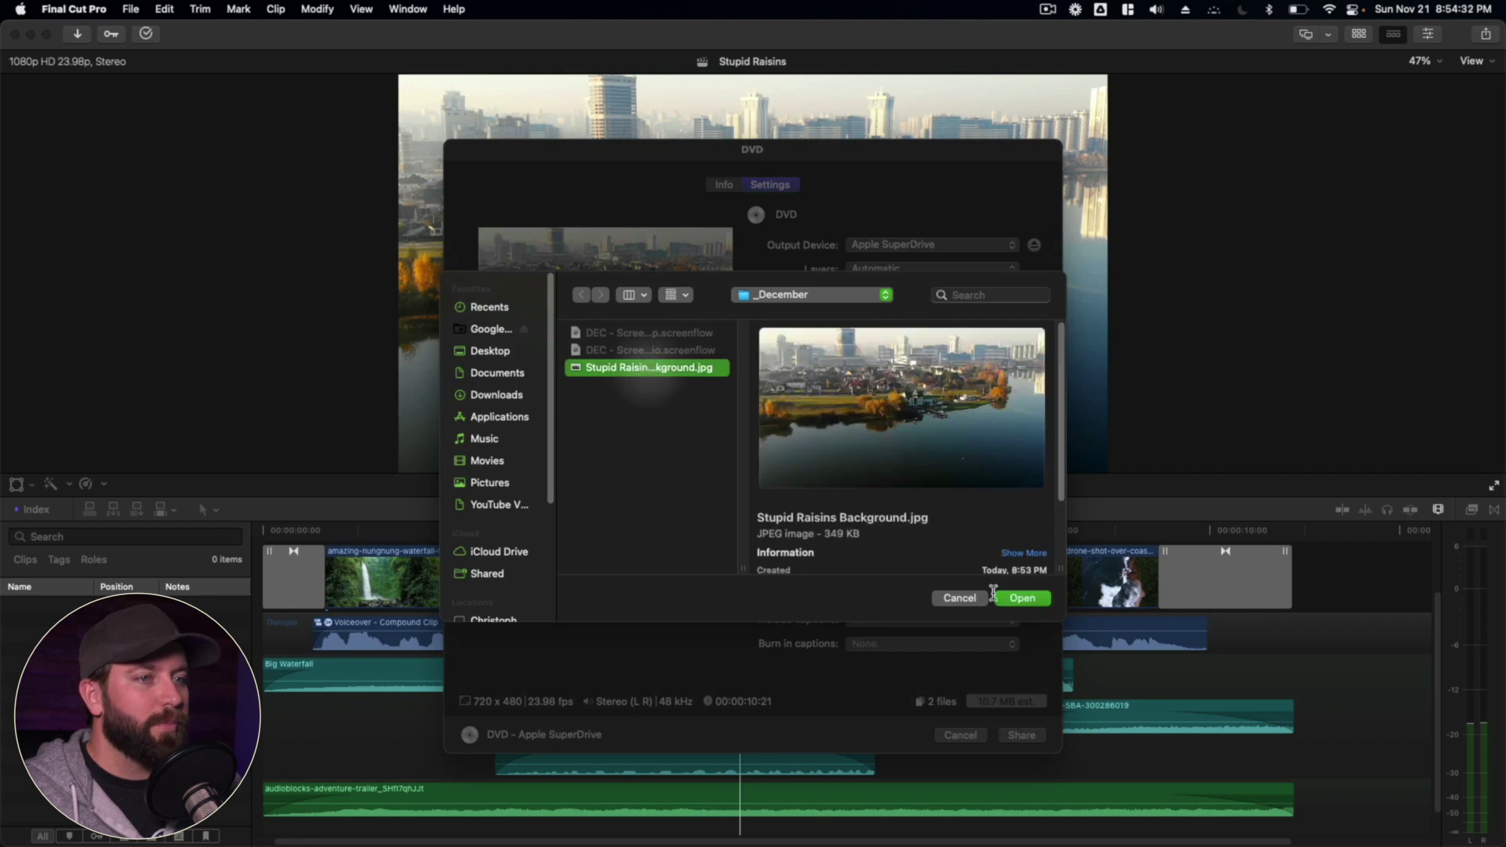
{"action": "left_click", "coordinate": [1038, 599]}
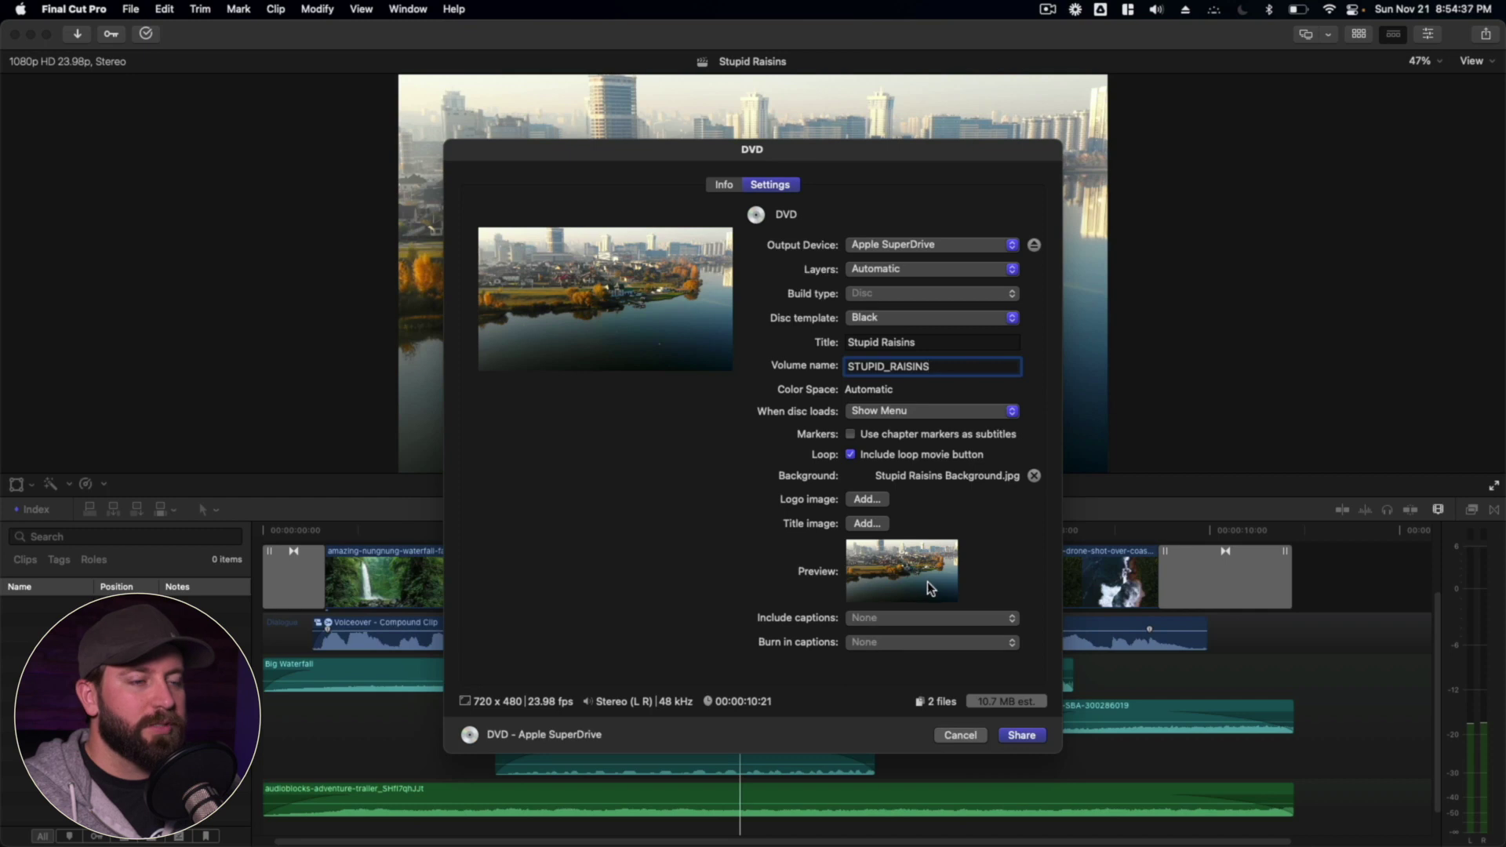
Set SR Logo Plain Transparent.png from Raisins SSD > LOGO as the DVD title image.
{"action": "left_click", "coordinate": [864, 526]}
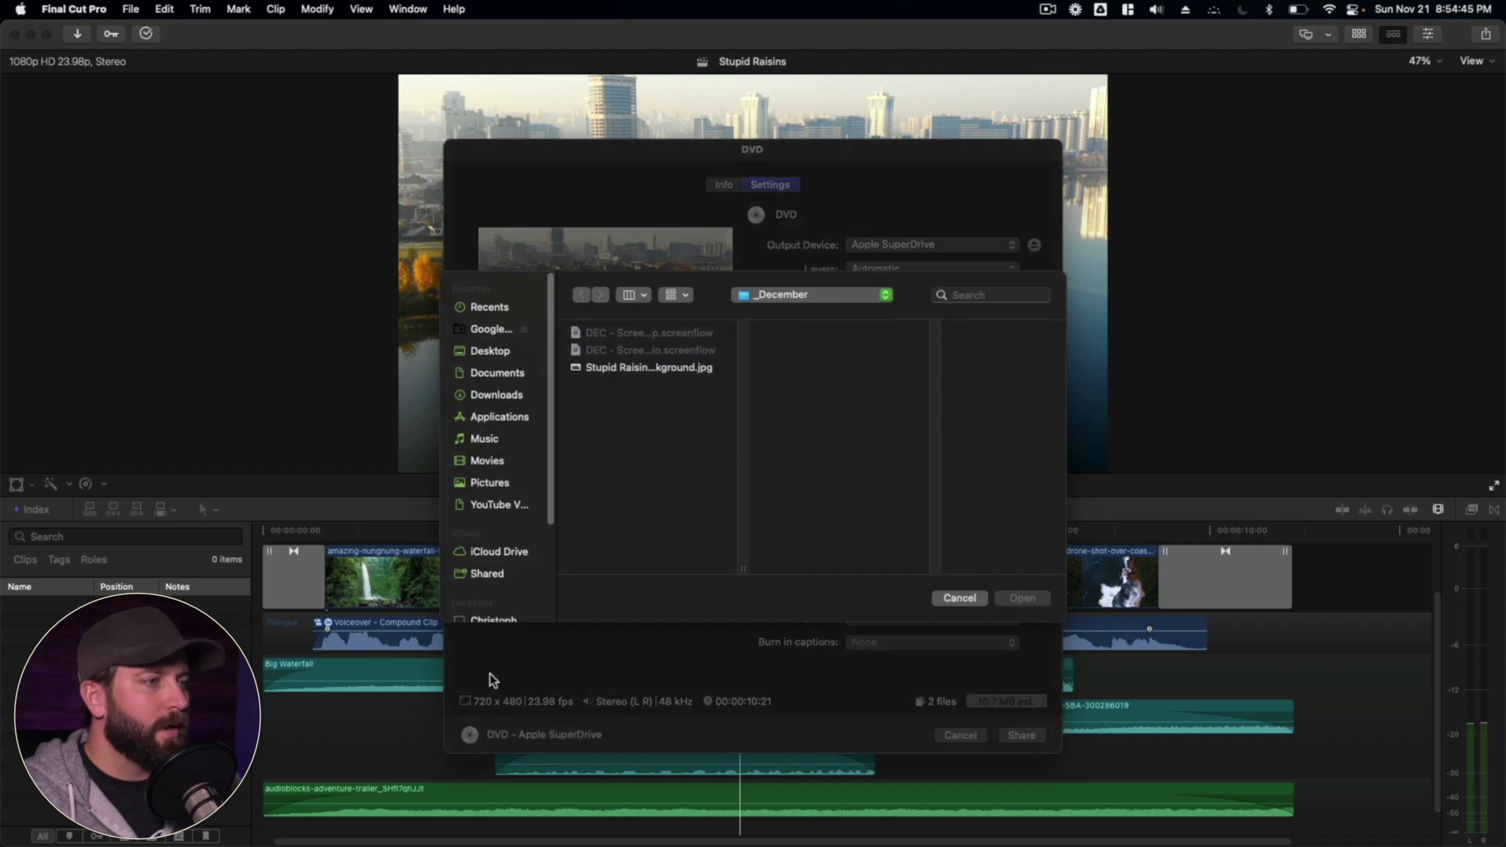
{"action": "scroll", "coordinate": [479, 552], "scroll_direction": "down", "scroll_amount": 3}
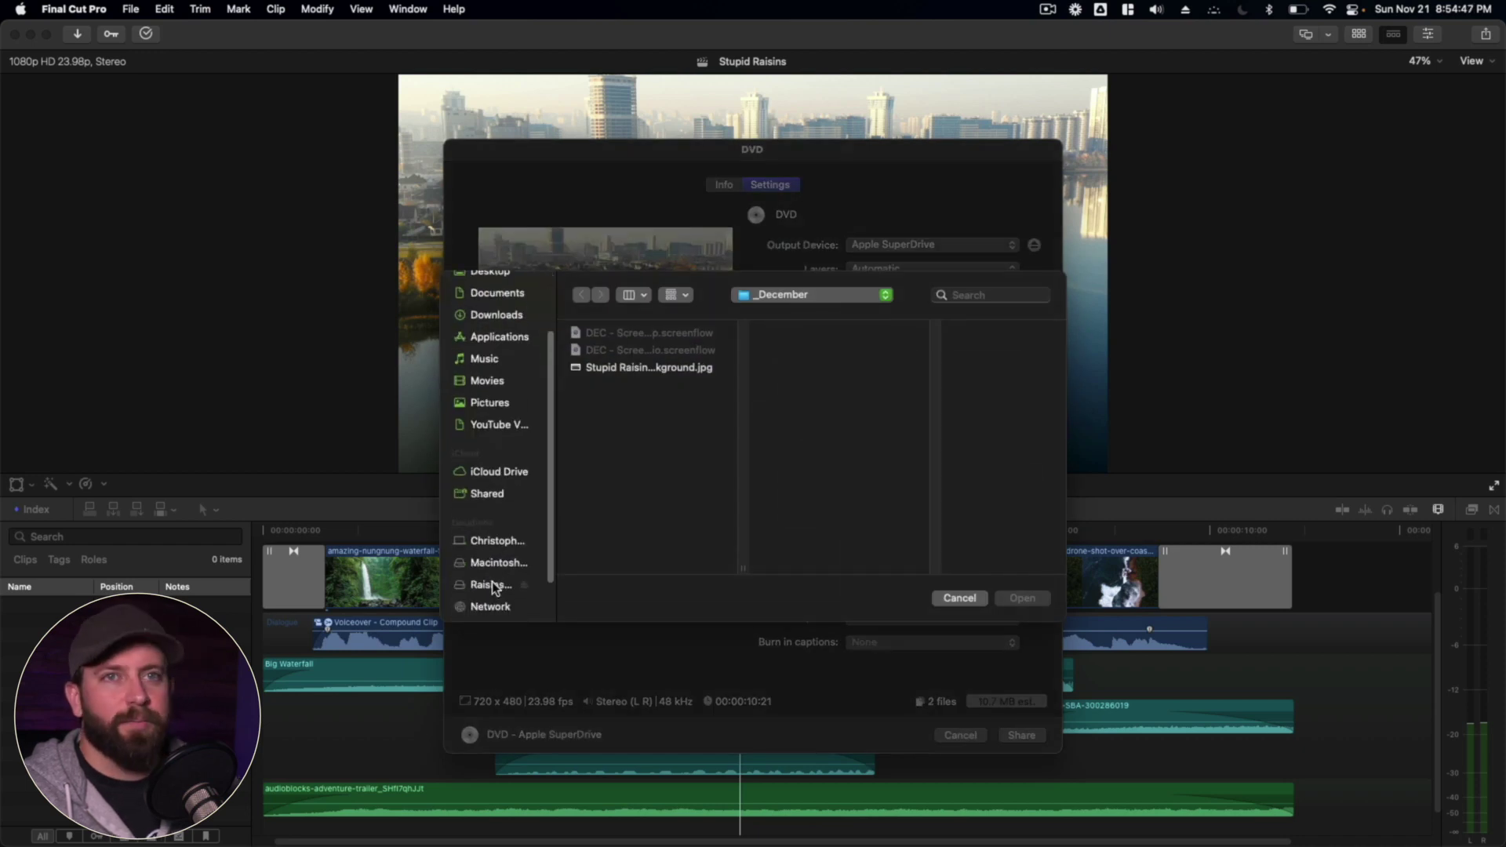
{"action": "left_click", "coordinate": [495, 585]}
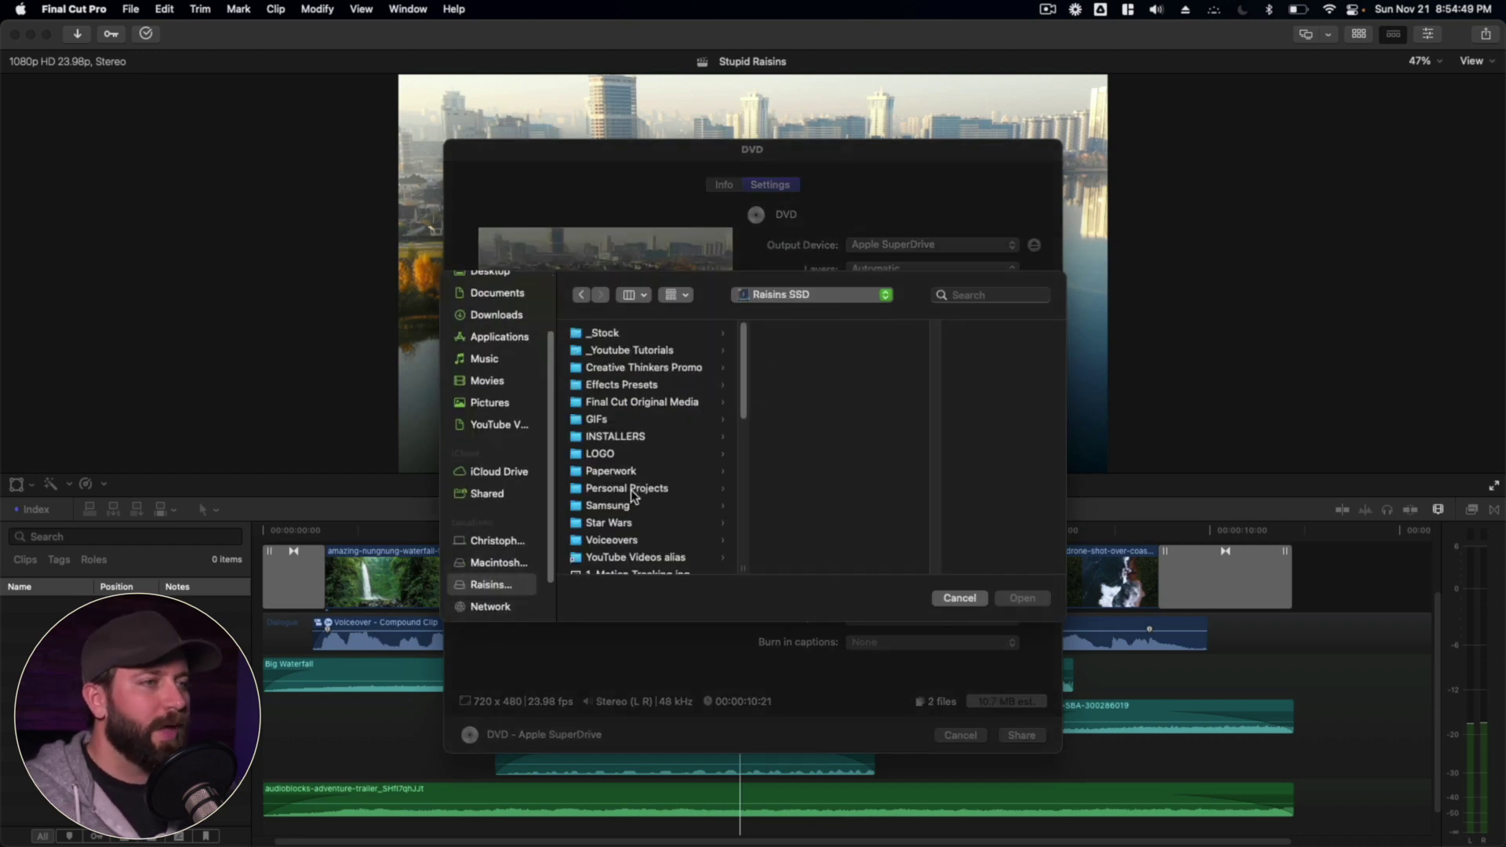
{"action": "left_click", "coordinate": [631, 452]}
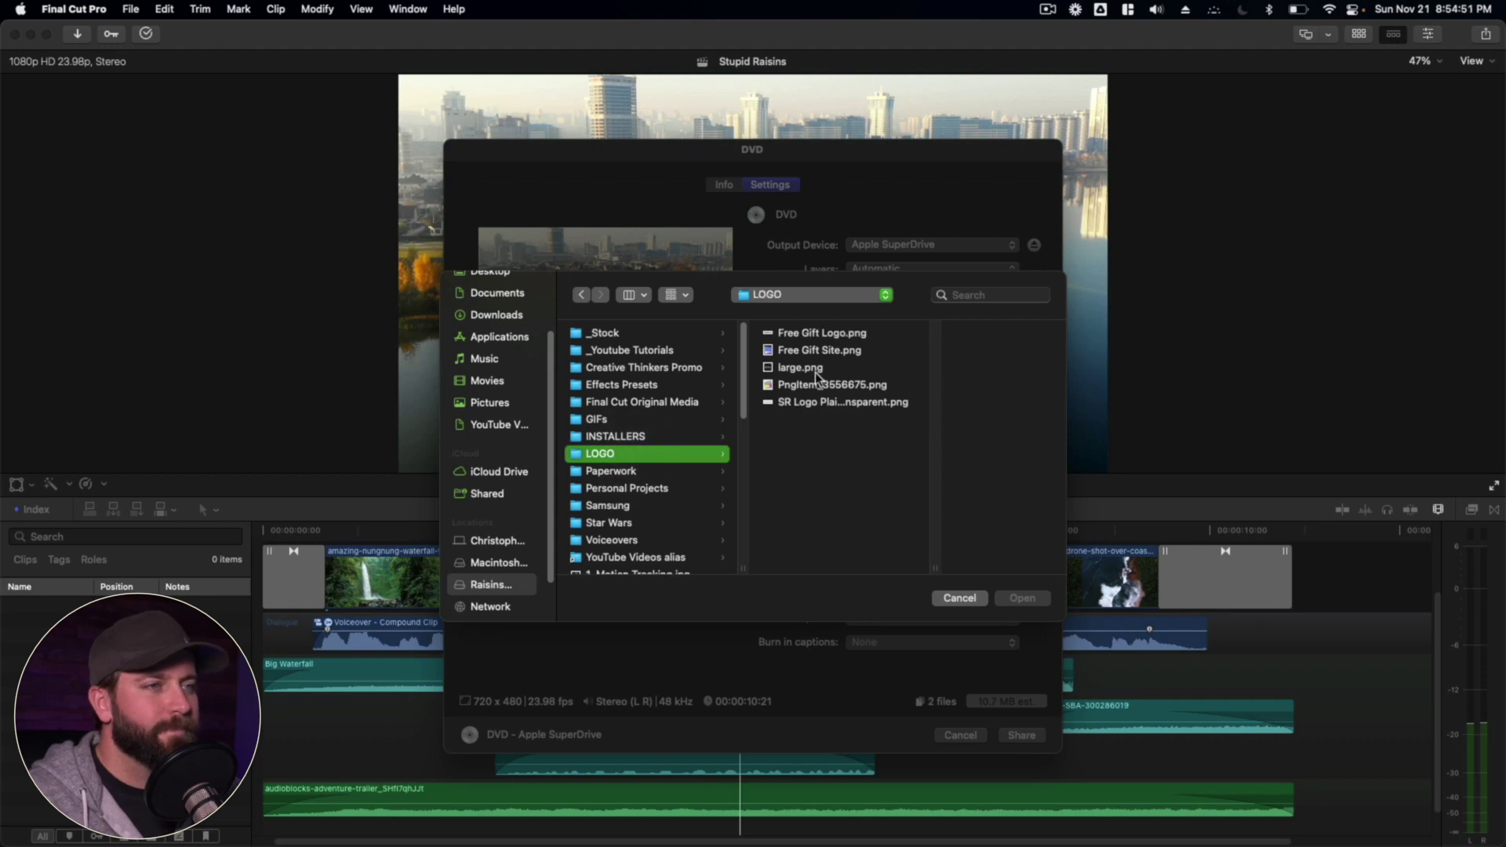
{"action": "left_click", "coordinate": [821, 403]}
{"action": "left_click", "coordinate": [1008, 600]}
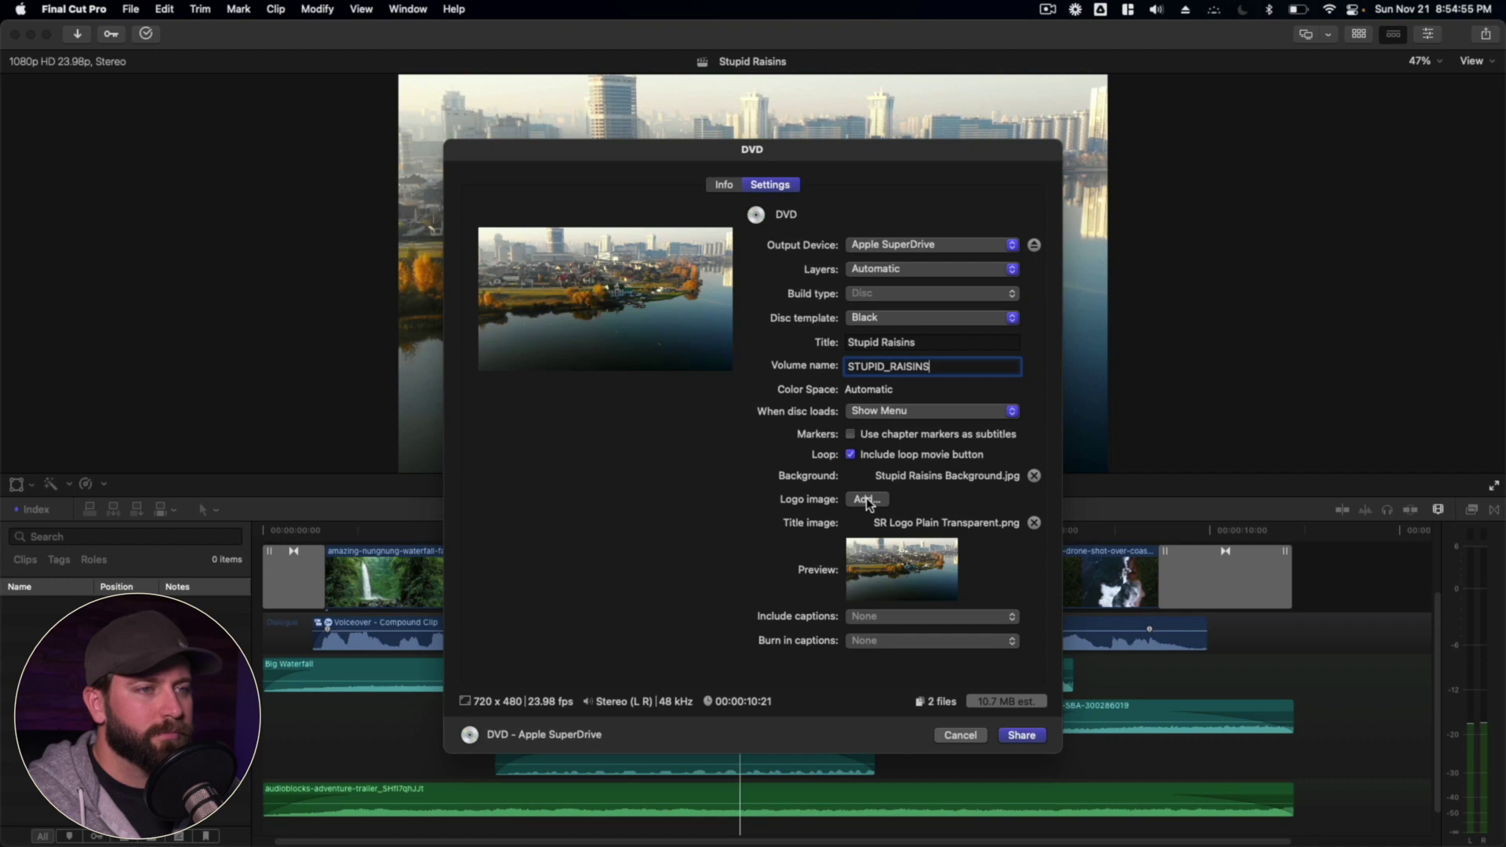
Set large.png as the DVD logo image and start the burn.
{"action": "left_click", "coordinate": [874, 503]}
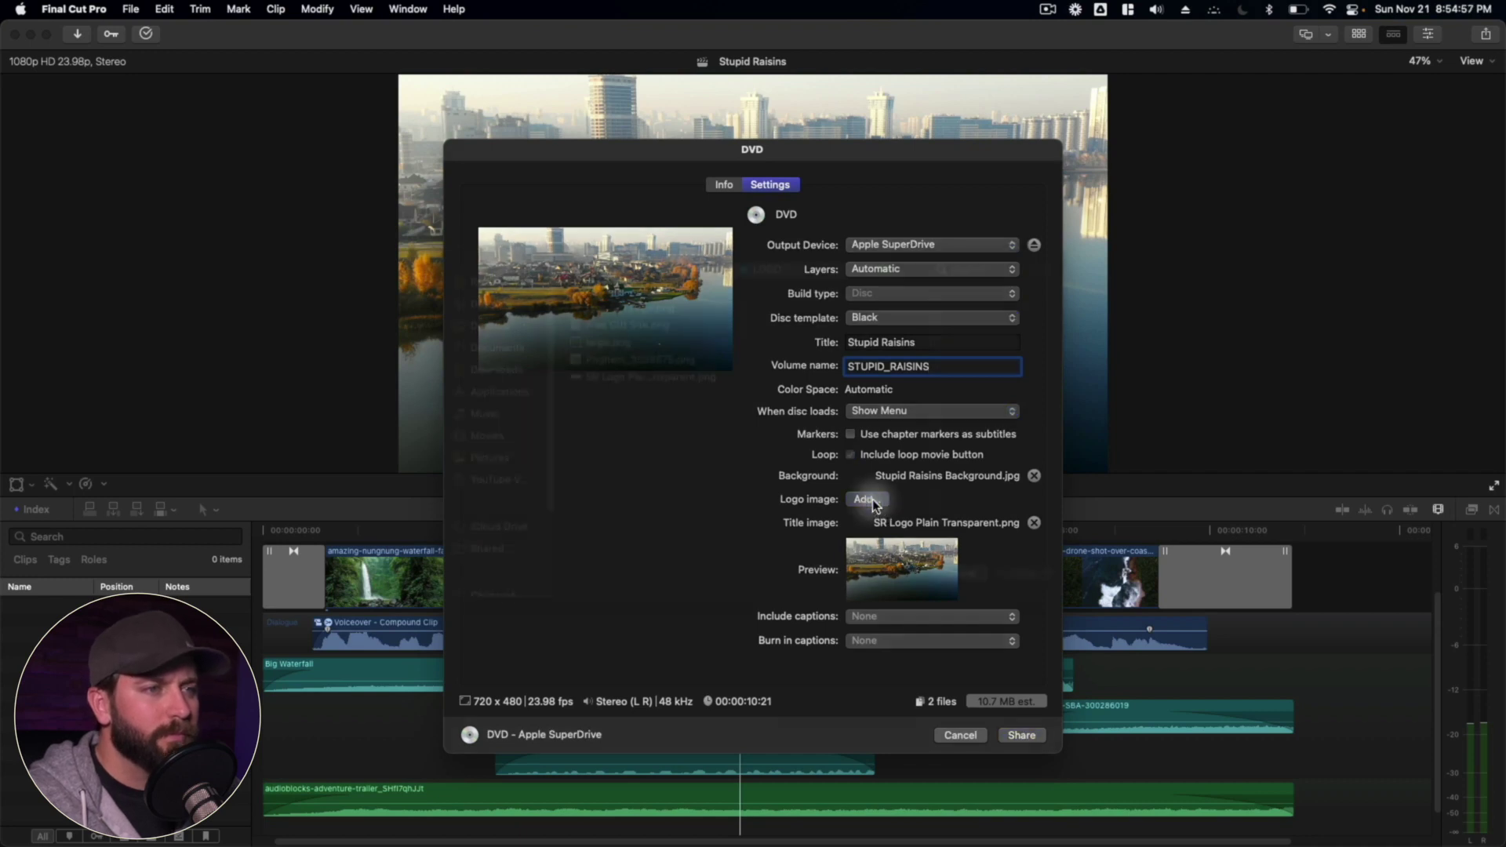
{"action": "left_click", "coordinate": [596, 368]}
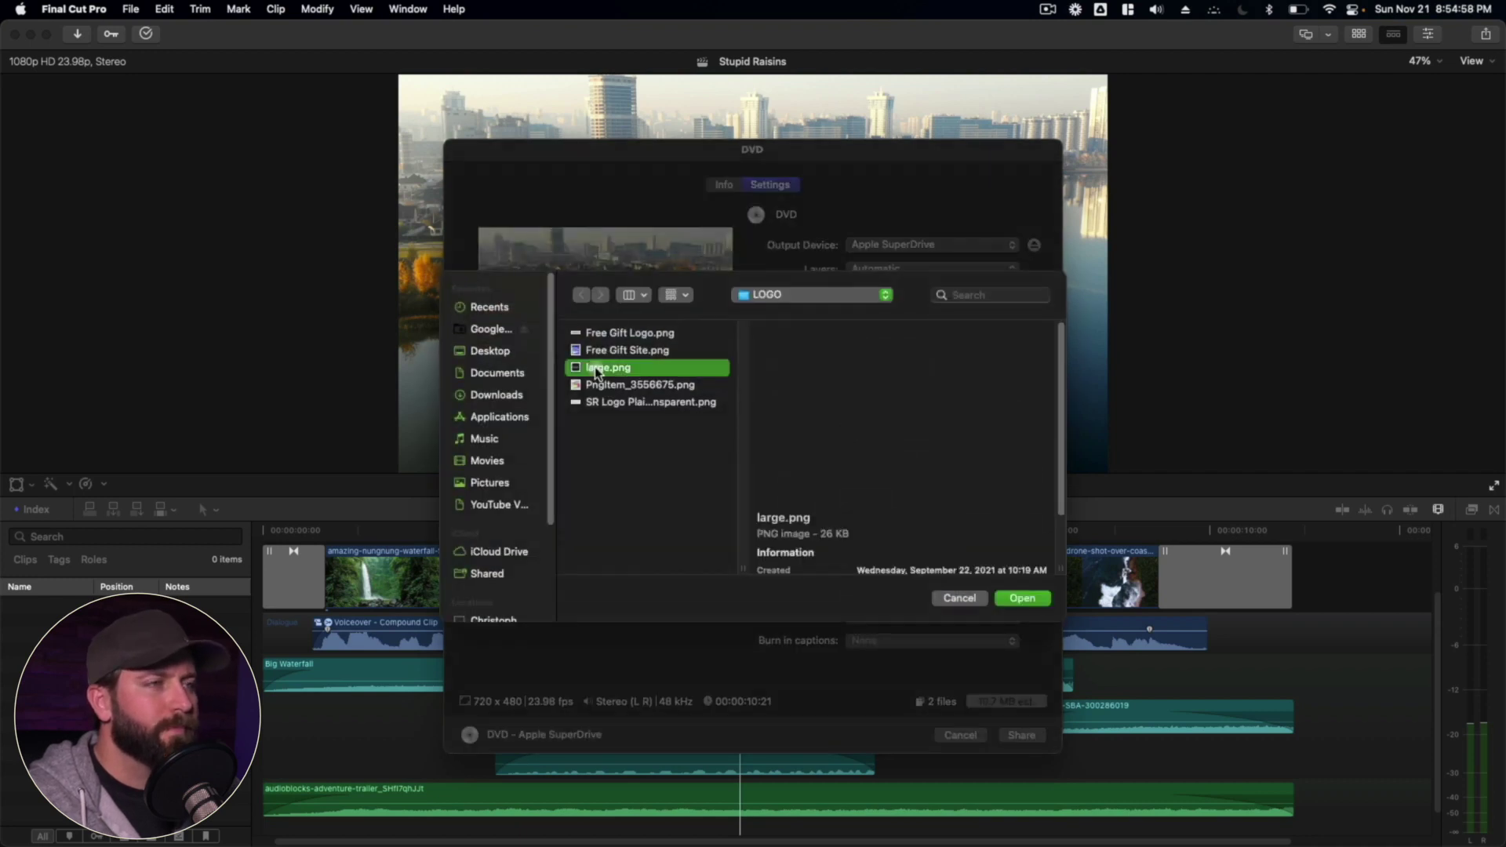
{"action": "left_click", "coordinate": [1034, 599]}
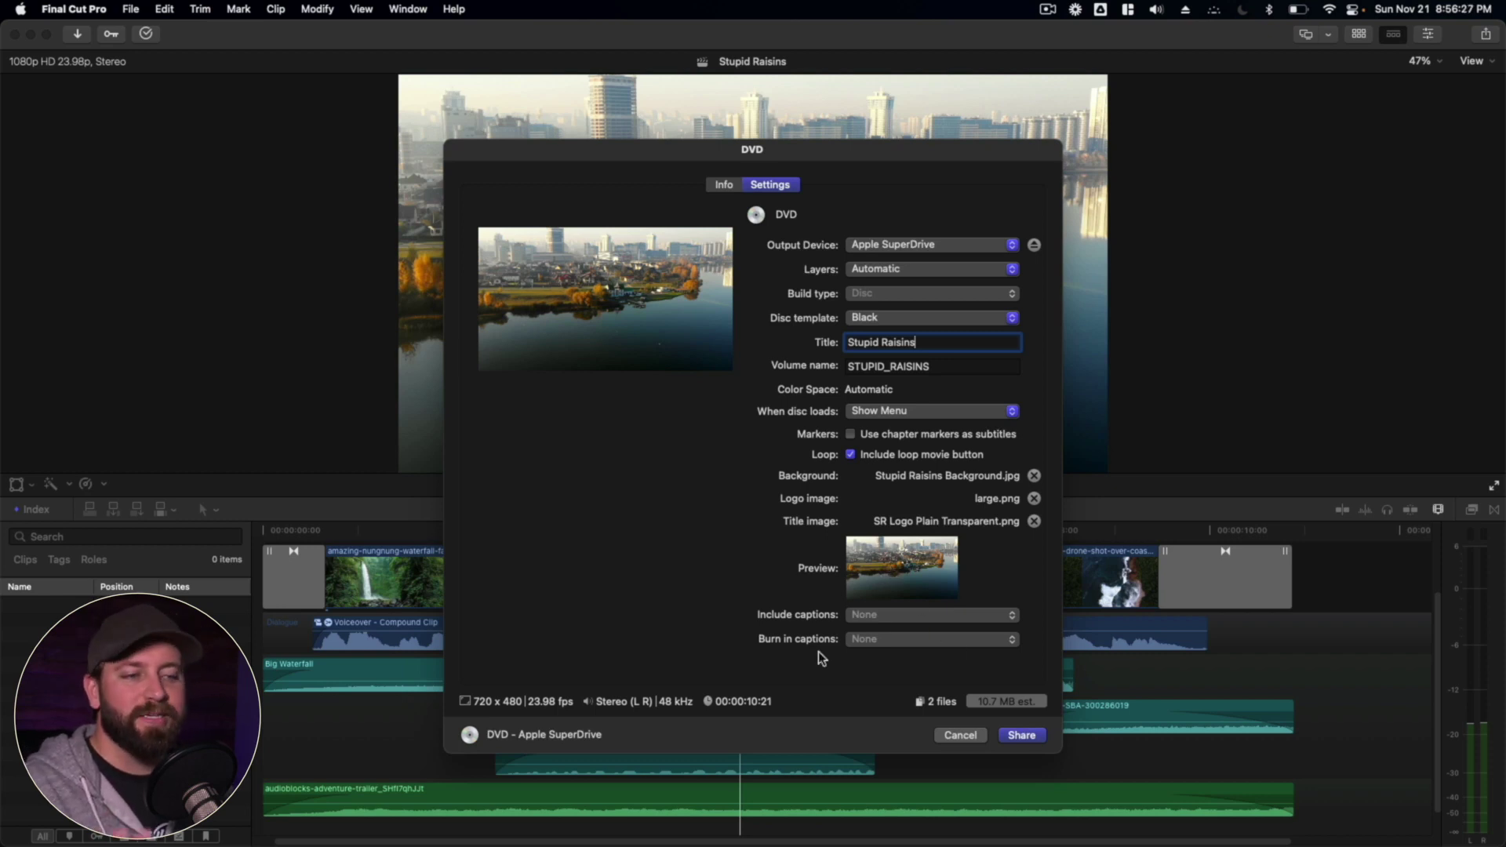
{"action": "left_click", "coordinate": [1020, 735]}
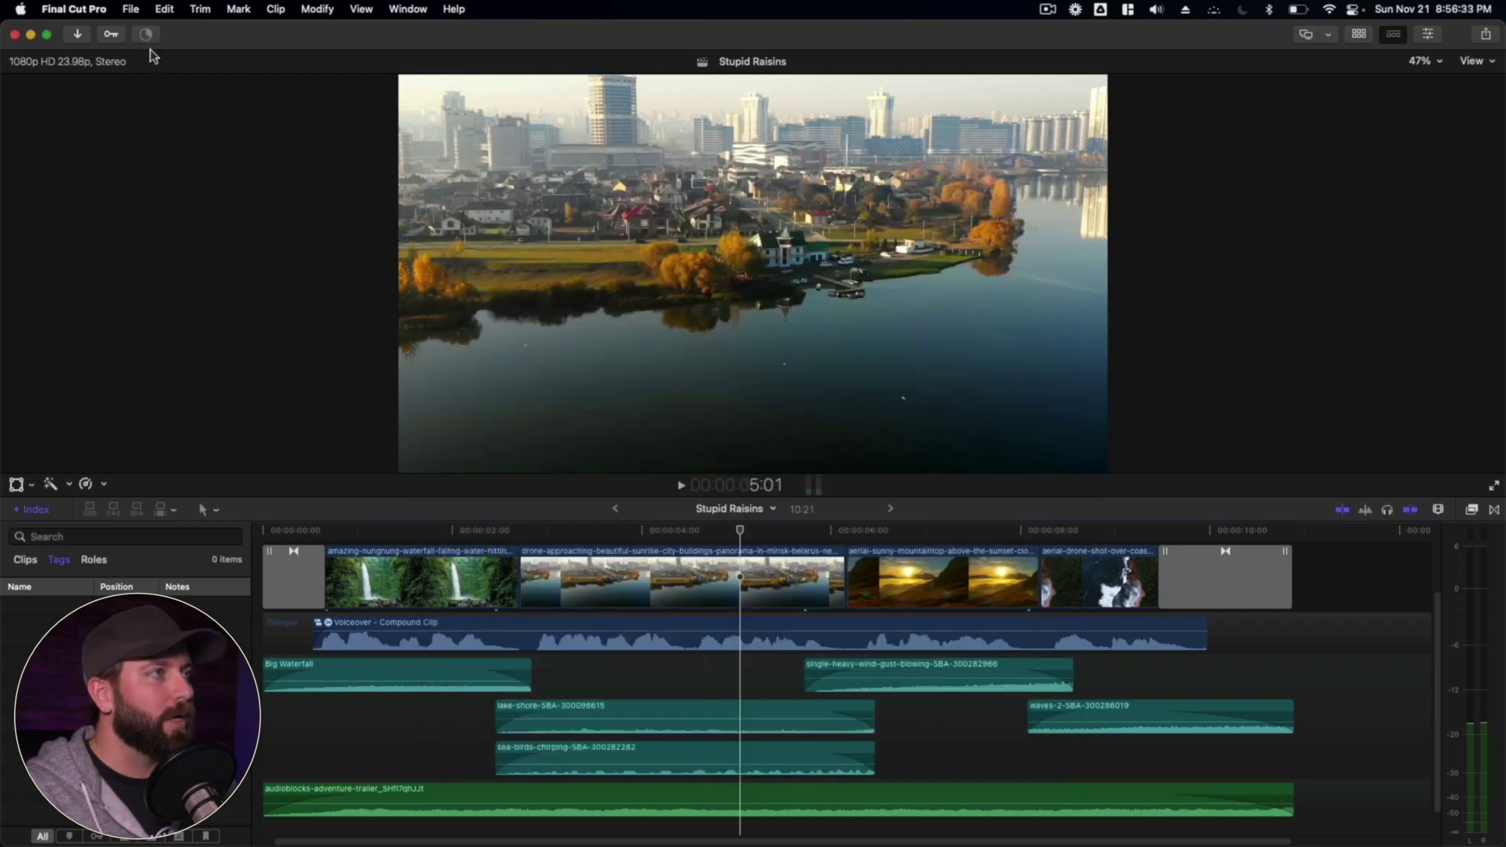
Watch the Sharing task in Background Tasks and acknowledge the burn-complete message.
{"action": "left_click", "coordinate": [146, 36]}
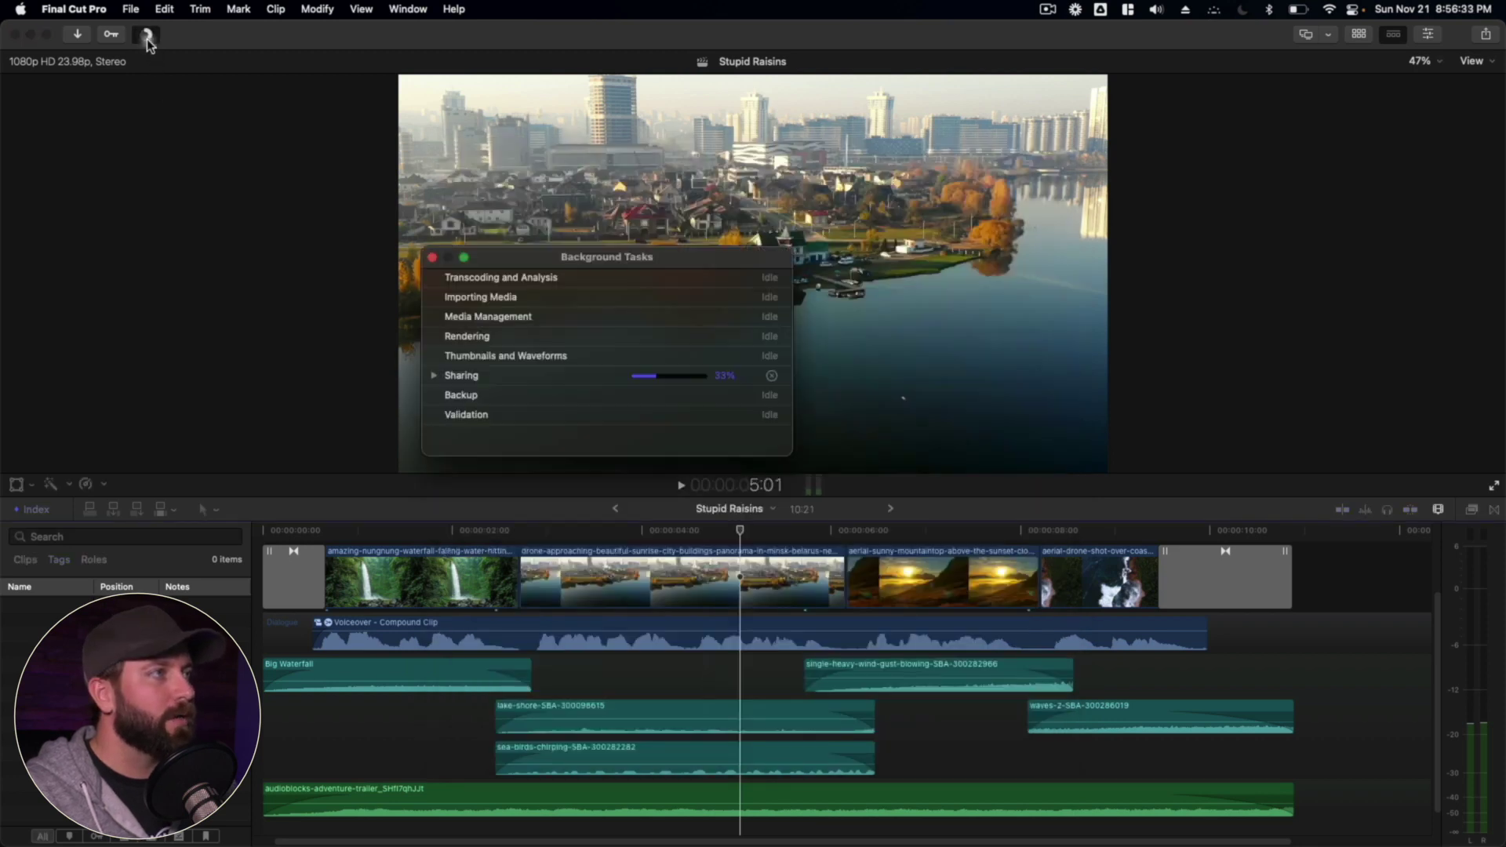
{"action": "left_click", "coordinate": [434, 376]}
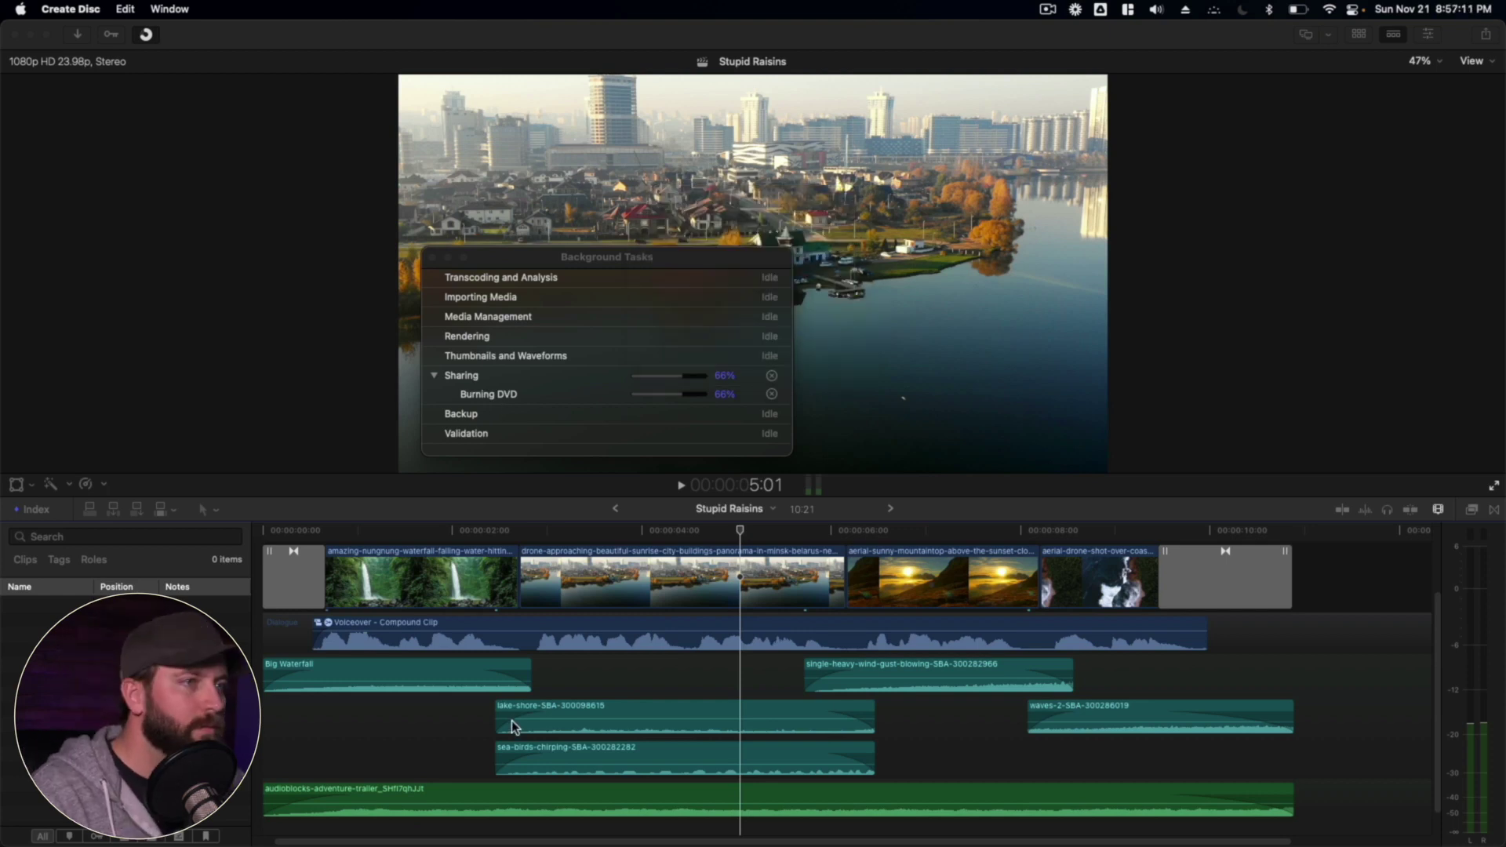
{"action": "left_click", "coordinate": [703, 259]}
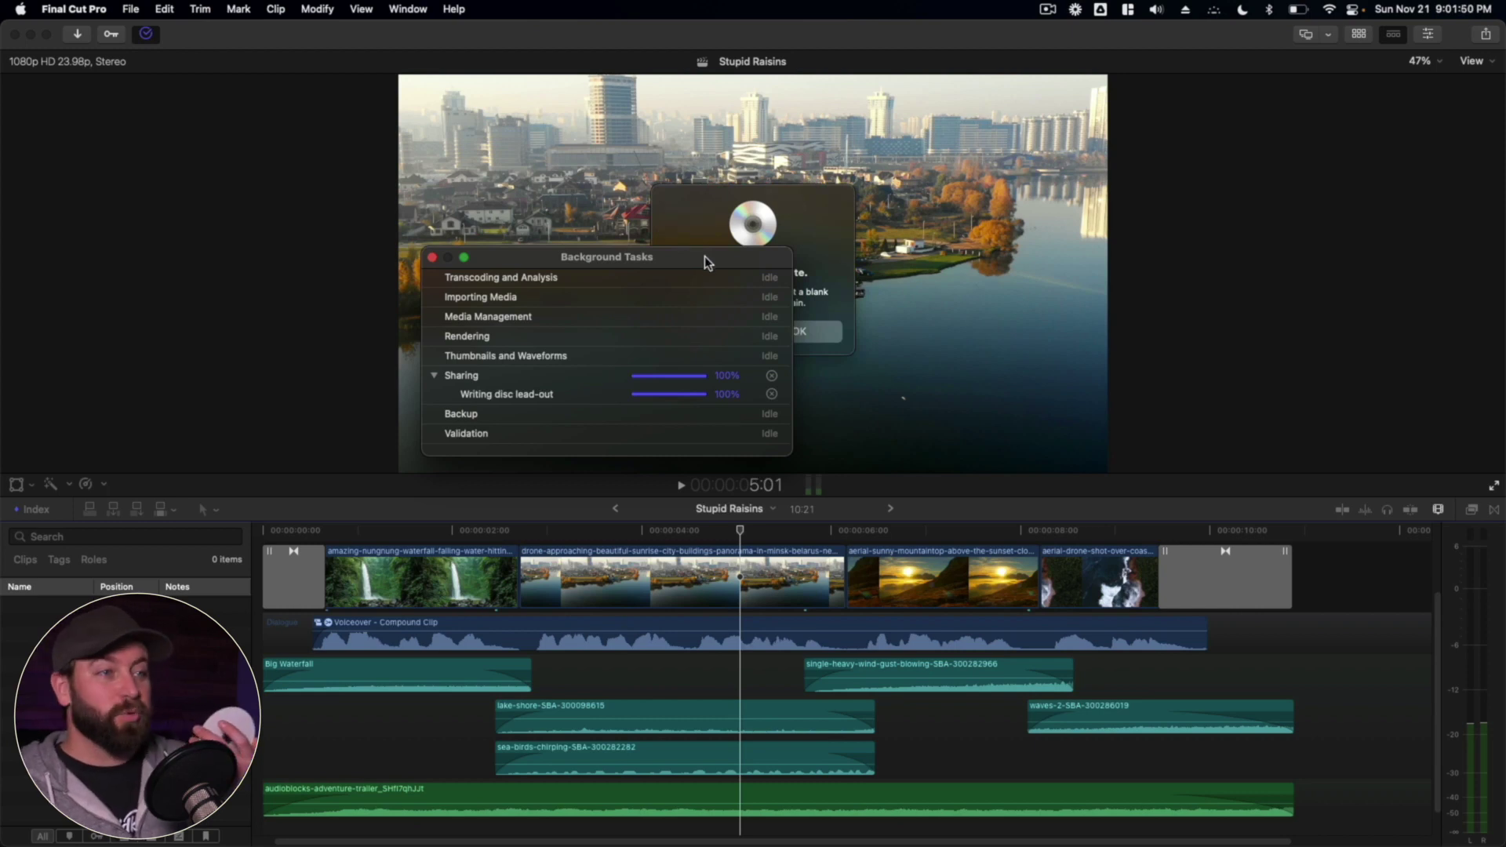
{"action": "left_click", "coordinate": [708, 196]}
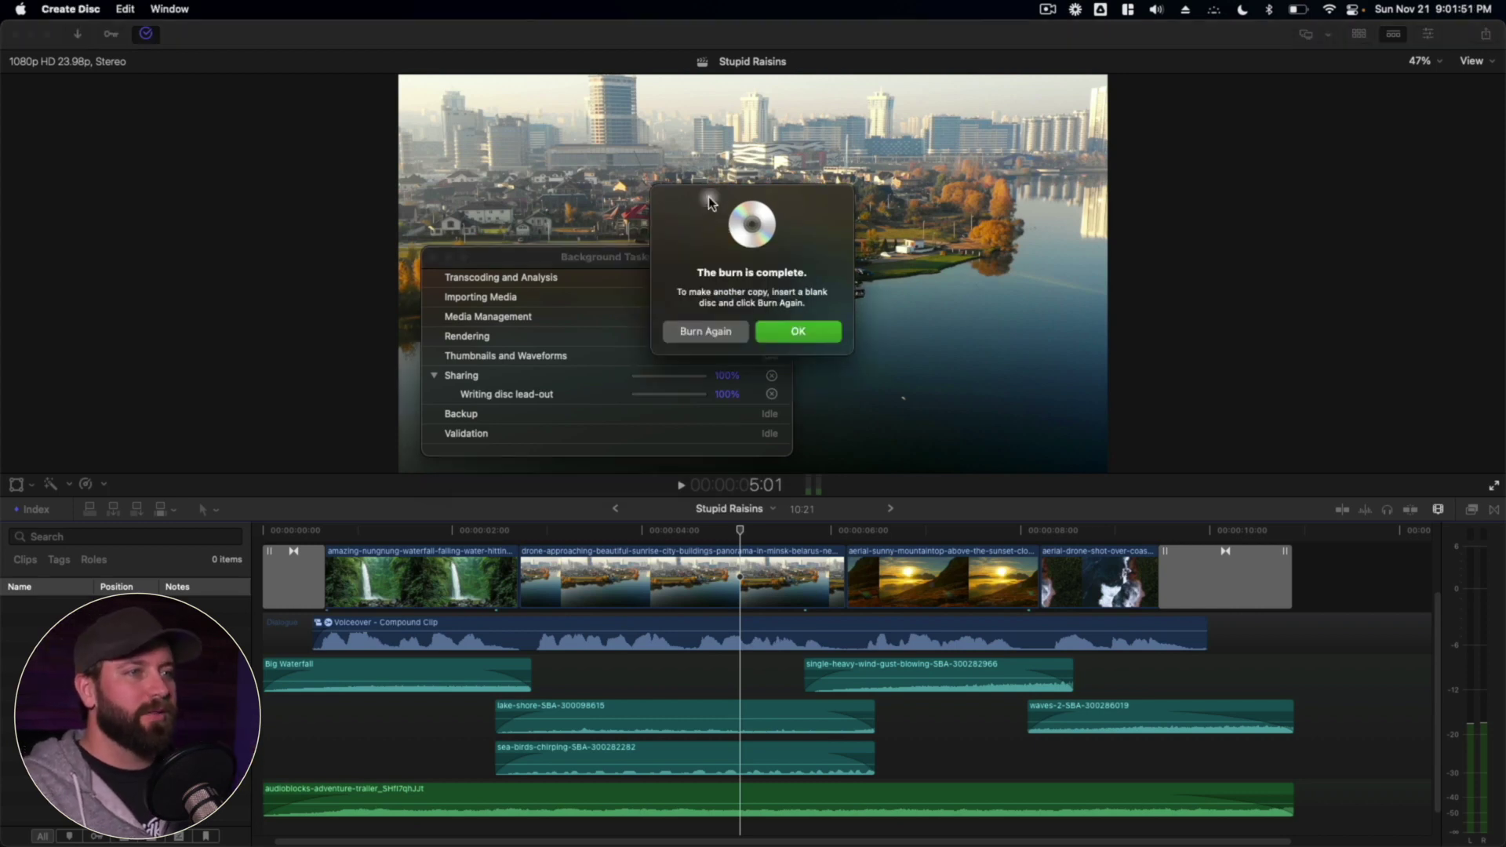
{"action": "left_click", "coordinate": [769, 336]}
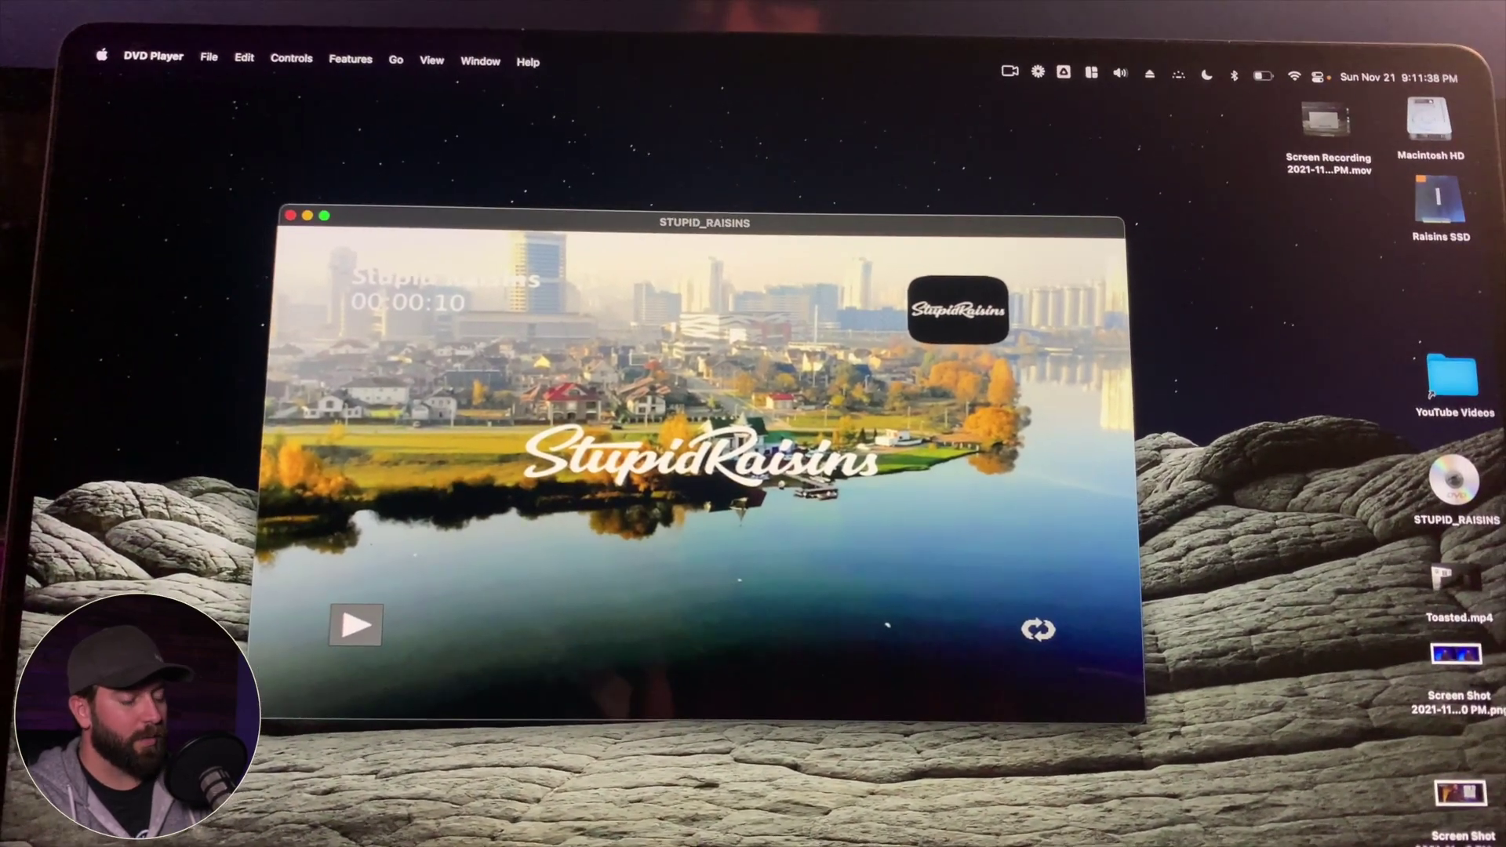
View the STUPID_RAISINS disc menu in DVD Player with its background, title image and logo.
{"action": "mouse_move", "coordinate": [549, 667]}
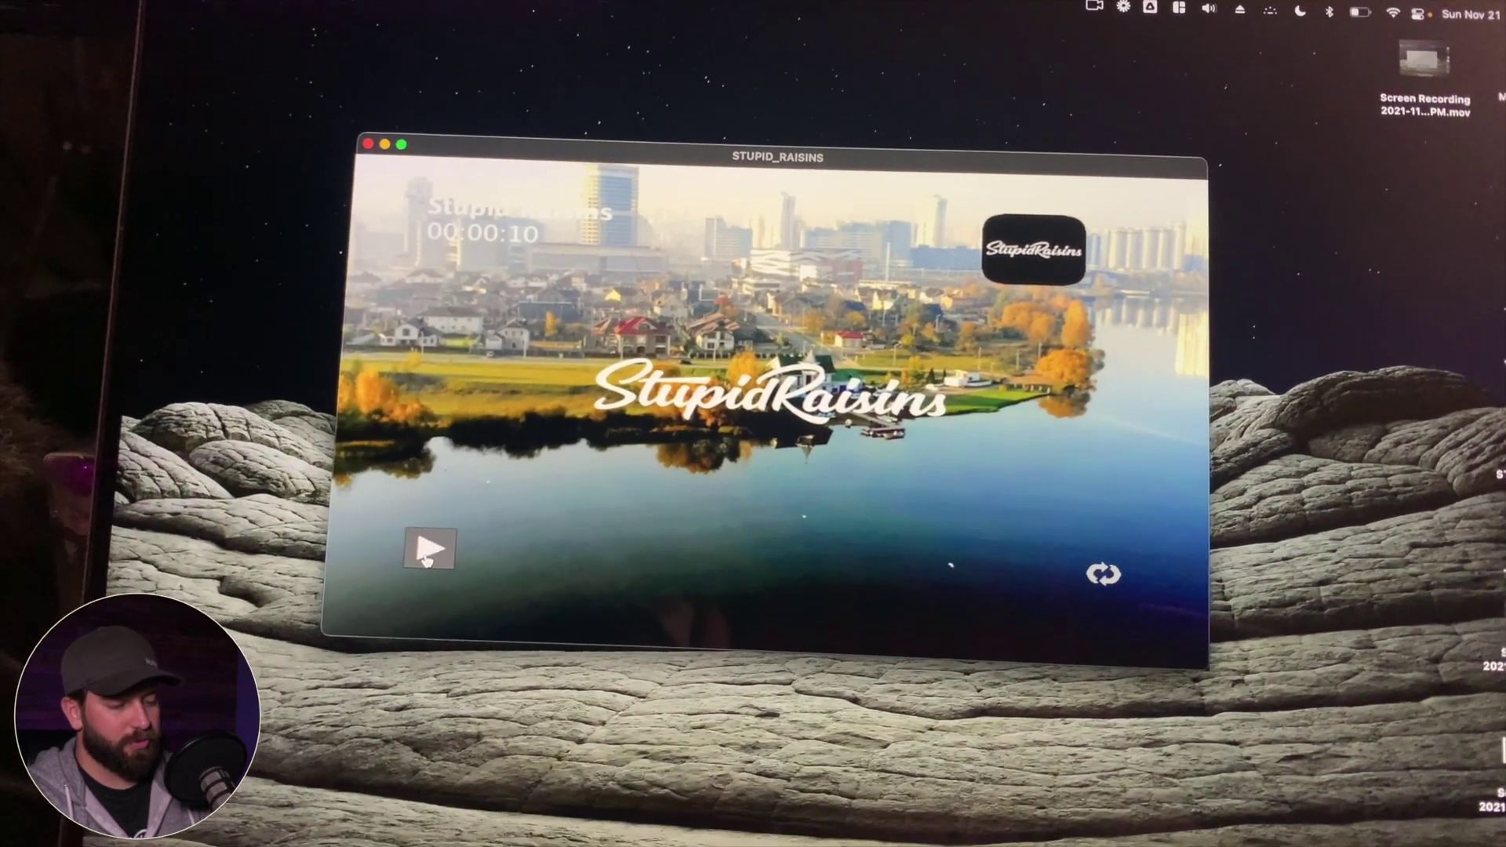
{"action": "mouse_move", "coordinate": [422, 559]}
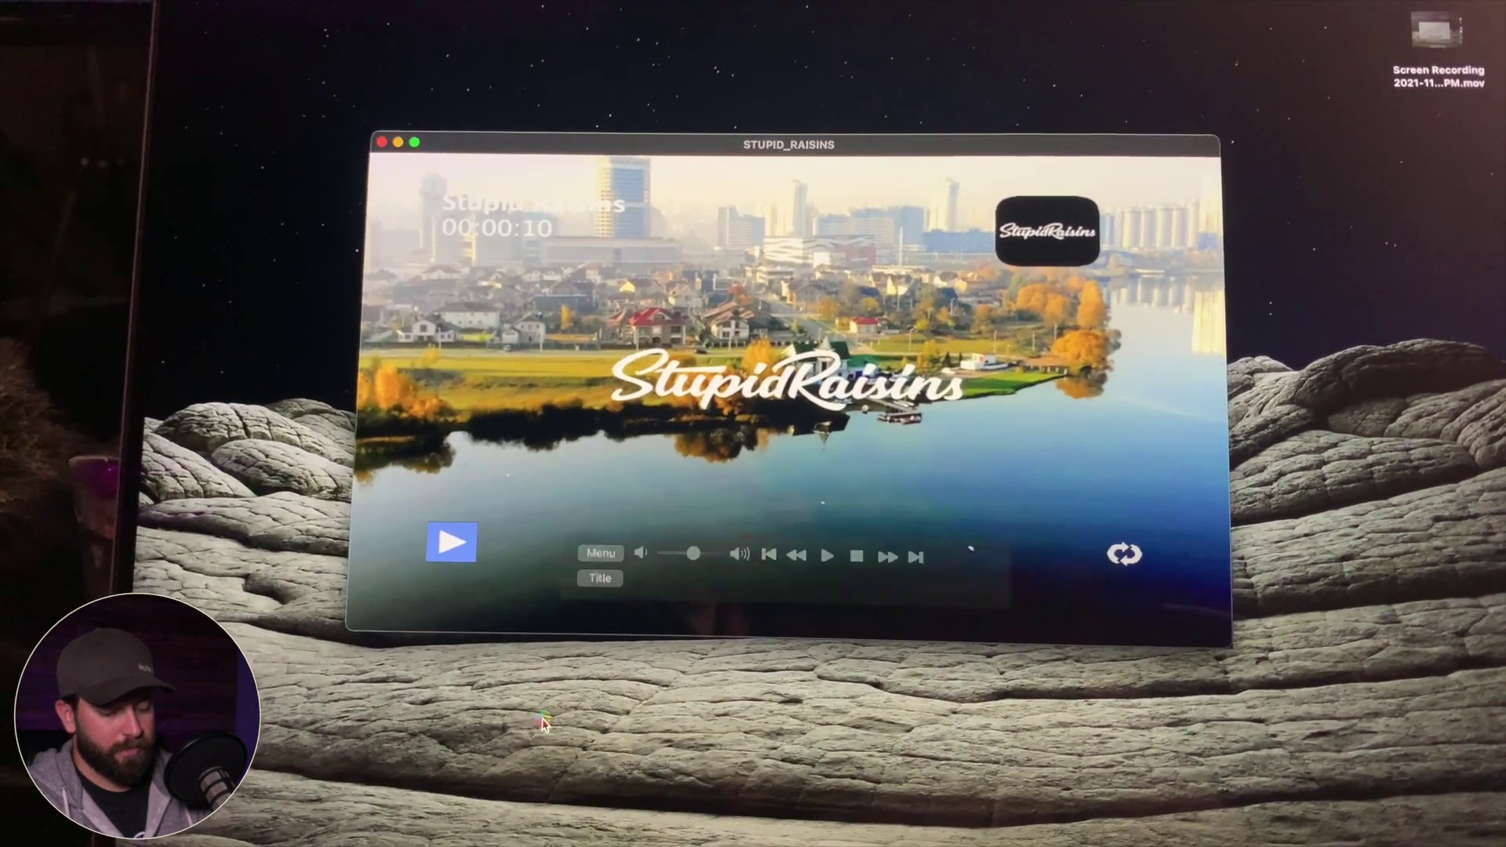
Play the Stupid Raisins movie from the STUPID_RAISINS disc menu in DVD Player.
{"action": "left_click", "coordinate": [458, 559]}
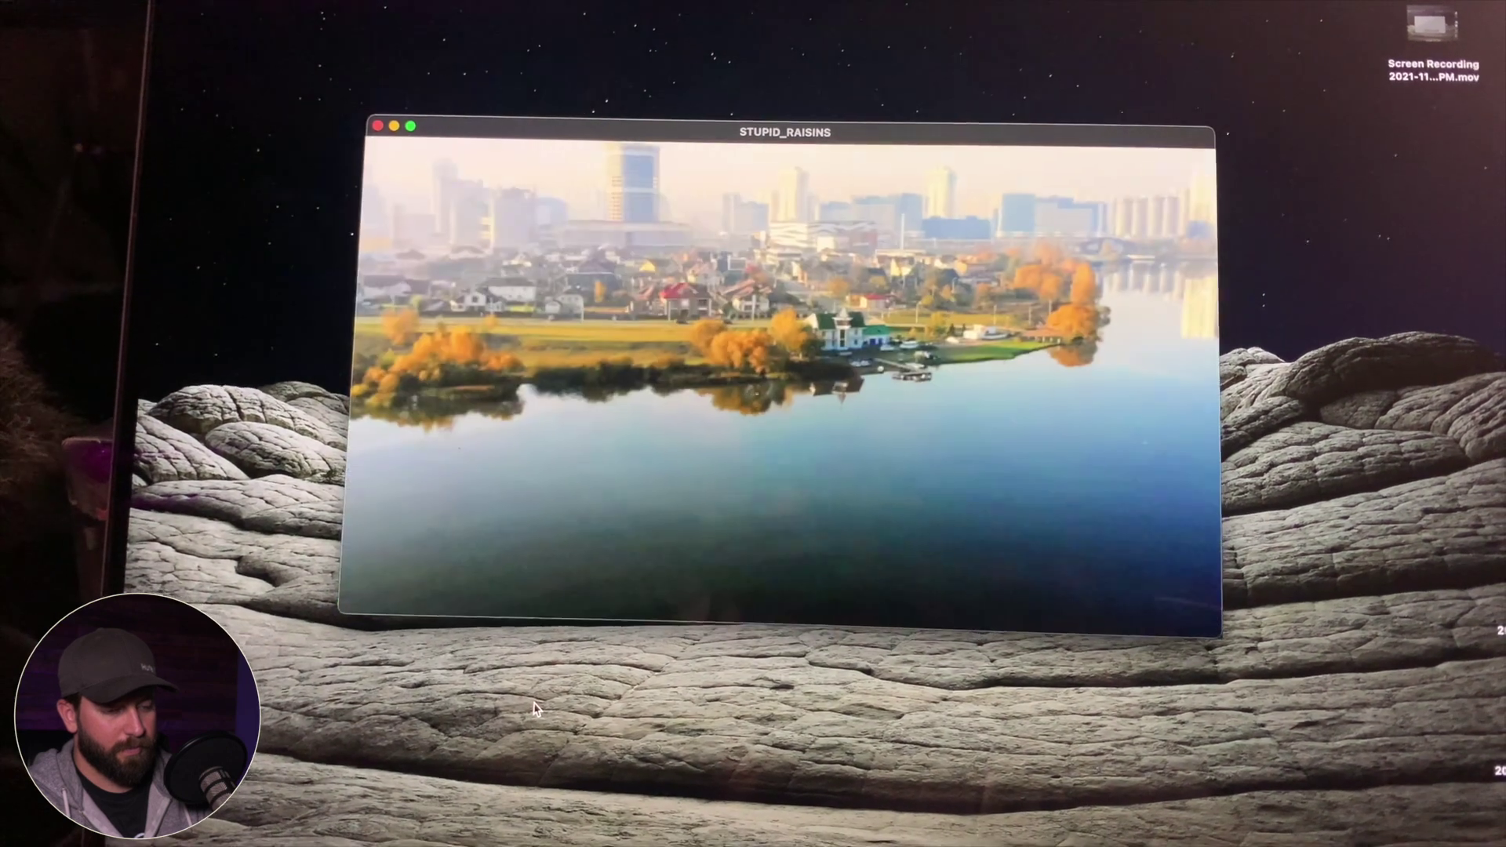
{"action": "mouse_move", "coordinate": [662, 605]}
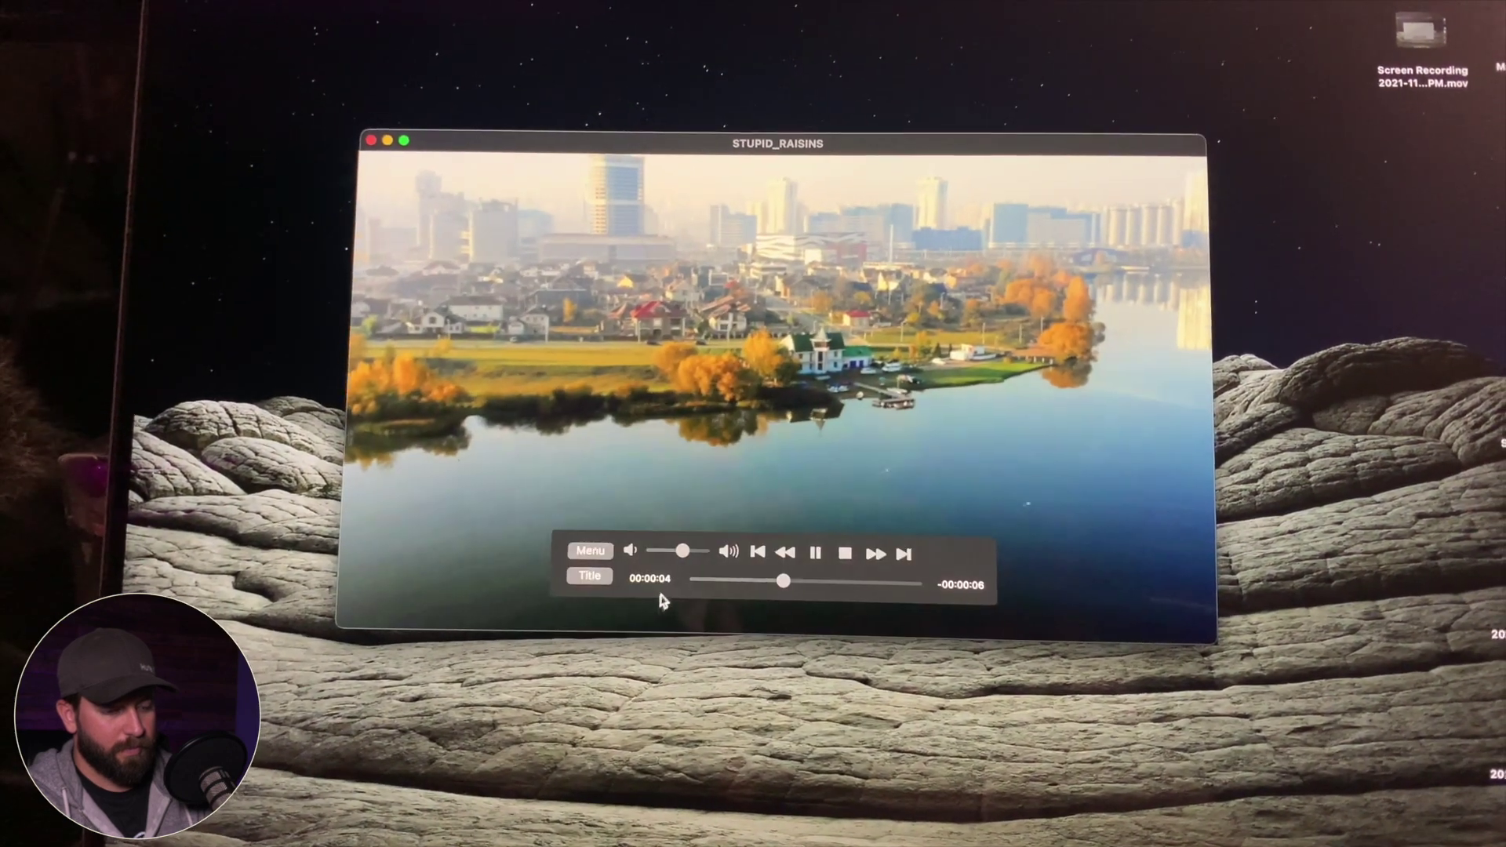